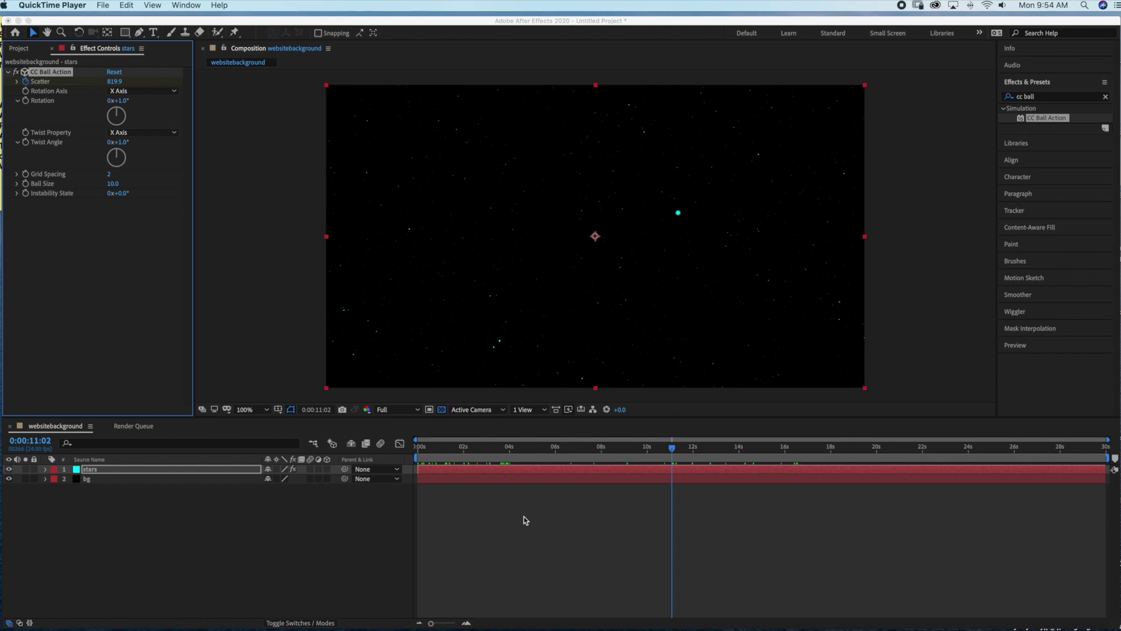
Rewind the starfield animation to its start and play it back once as a preview.
click(671, 447)
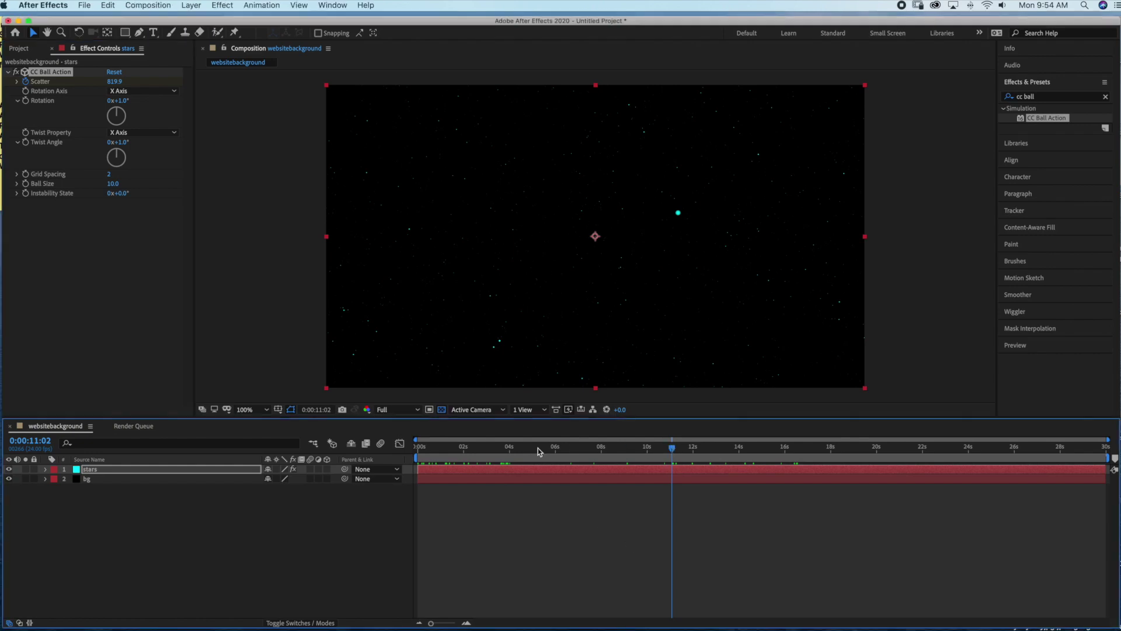
click(670, 449)
drag(669, 450, 812, 458)
drag(671, 453, 602, 452)
key(space)
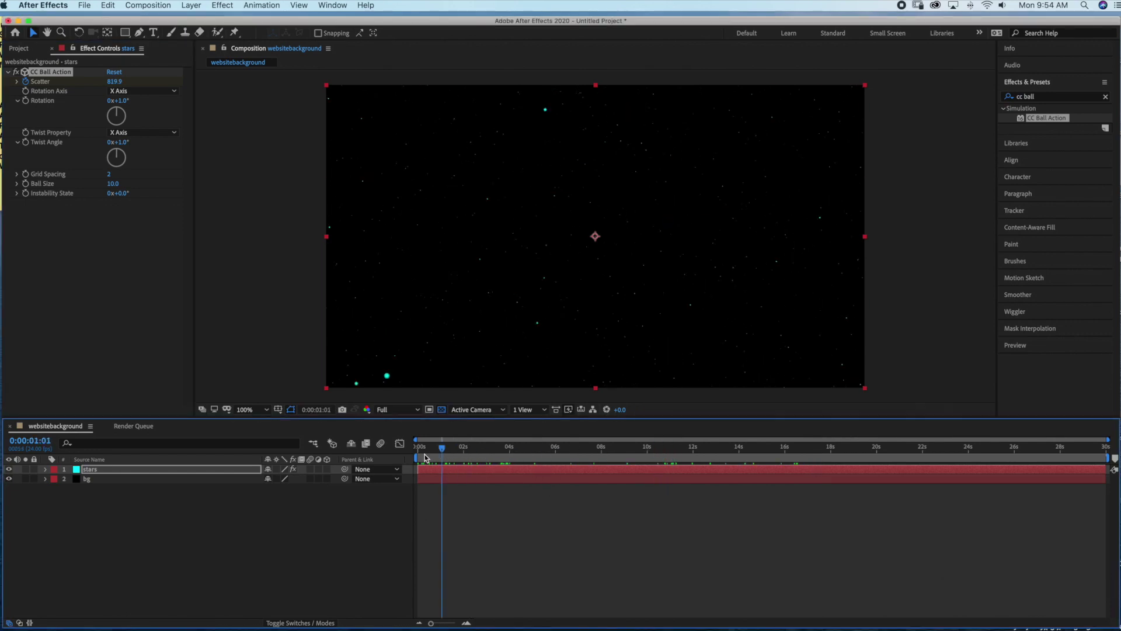
key(space)
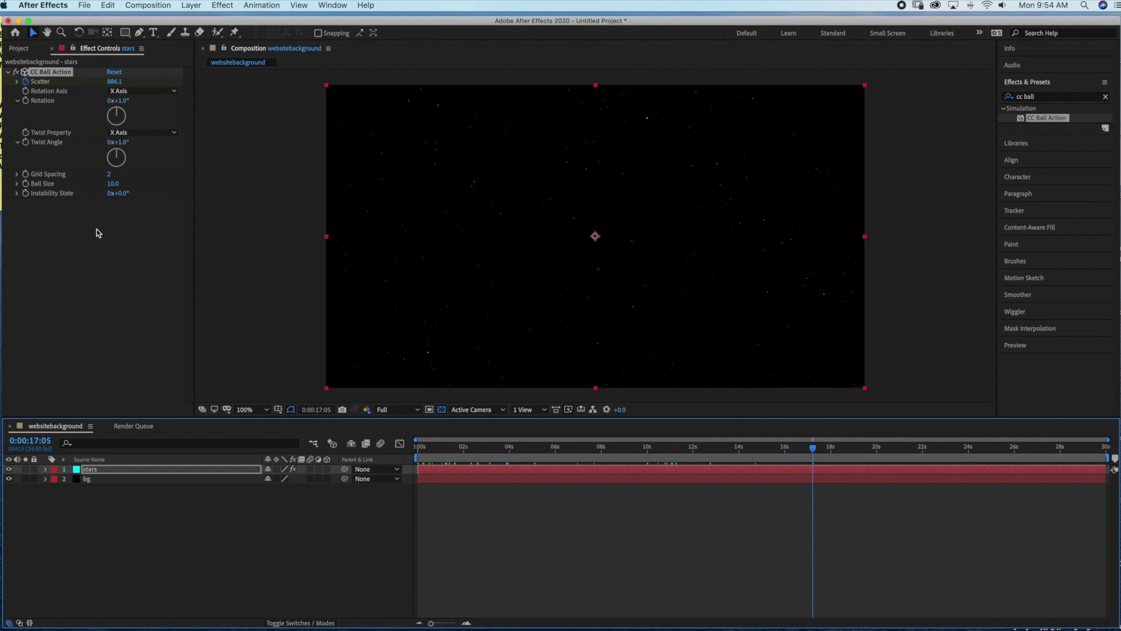
click(81, 5)
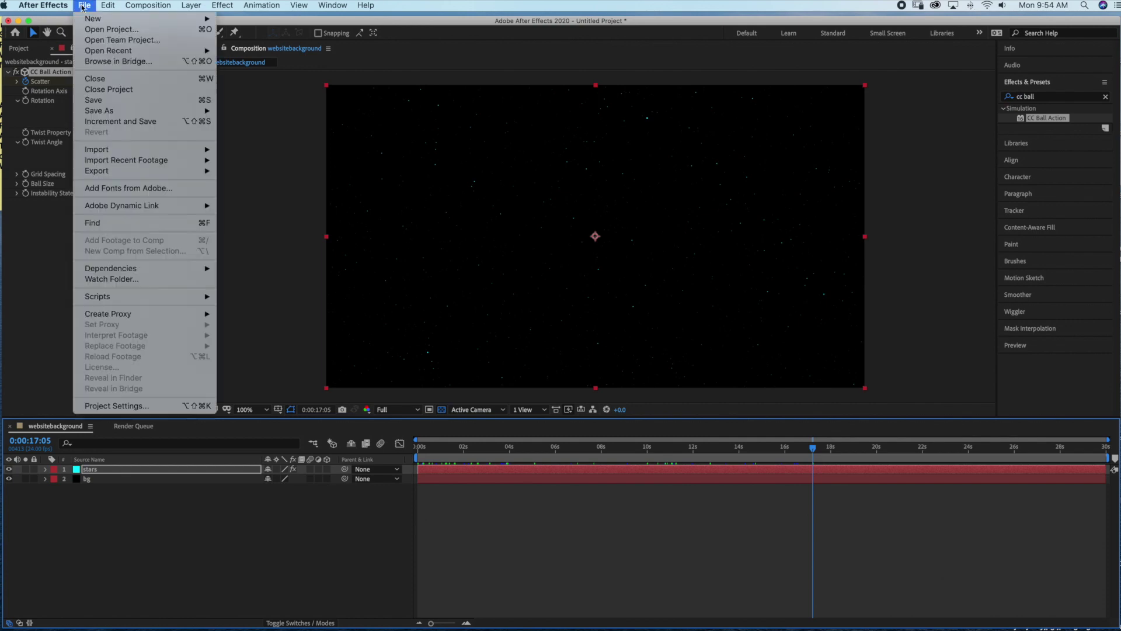
Close the current starfield project without saving it.
mouse_move(93, 18)
key(Return)
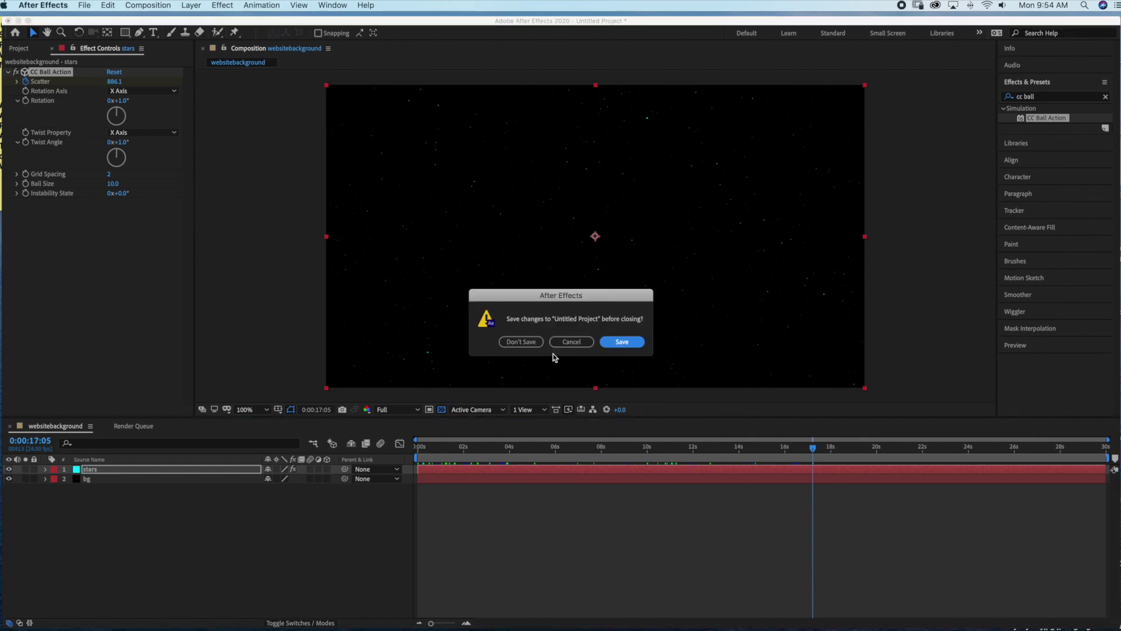
click(521, 342)
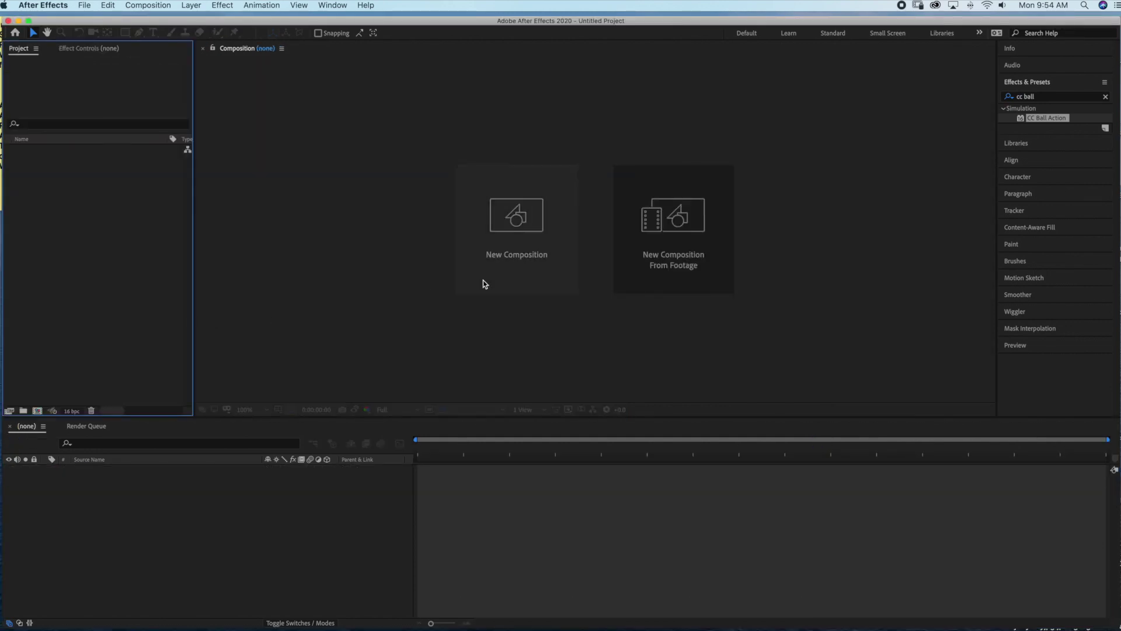
Create a new HDTV 1080 24 fps, 30-second composition named websitebackground.
click(484, 282)
text(websitebackground)
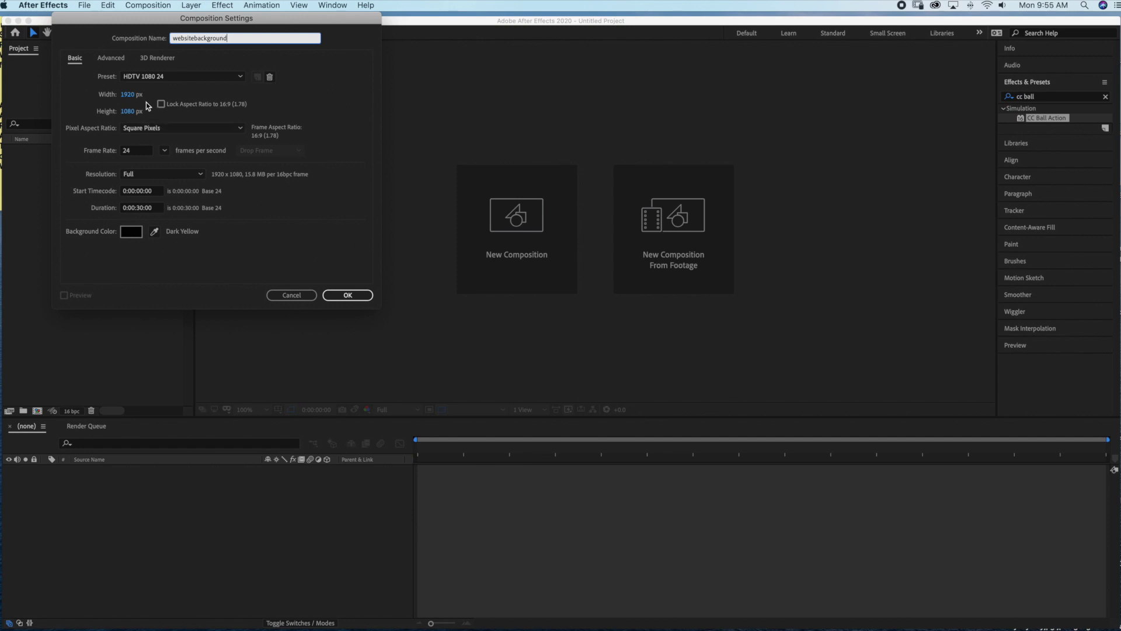
click(357, 299)
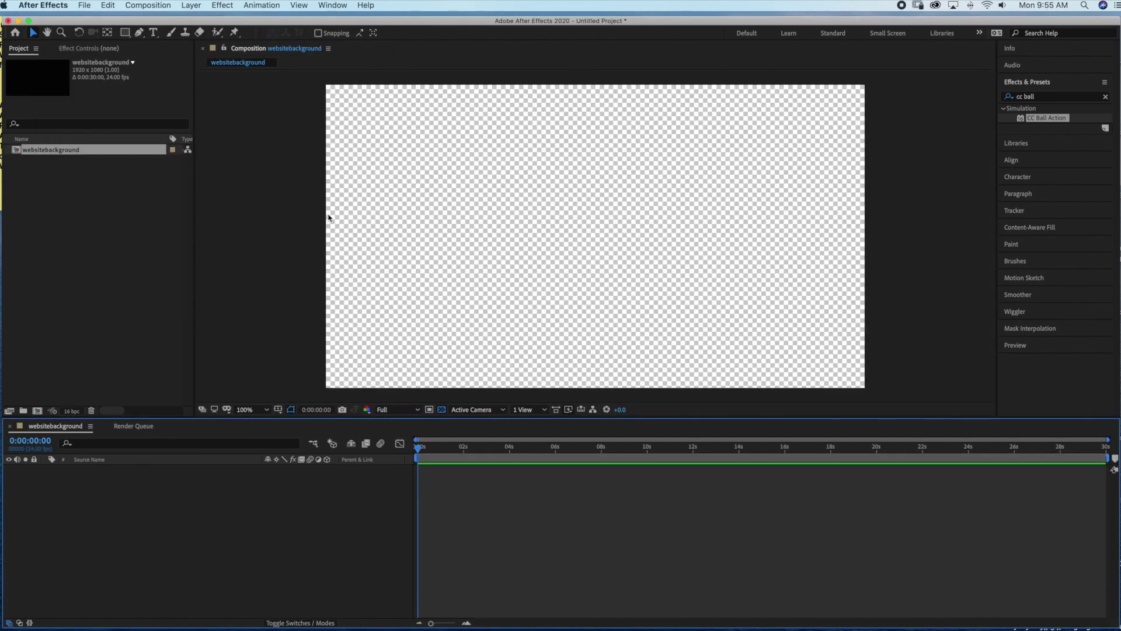
click(190, 4)
Add a near-black solid layer named bg to the composition.
mouse_move(216, 19)
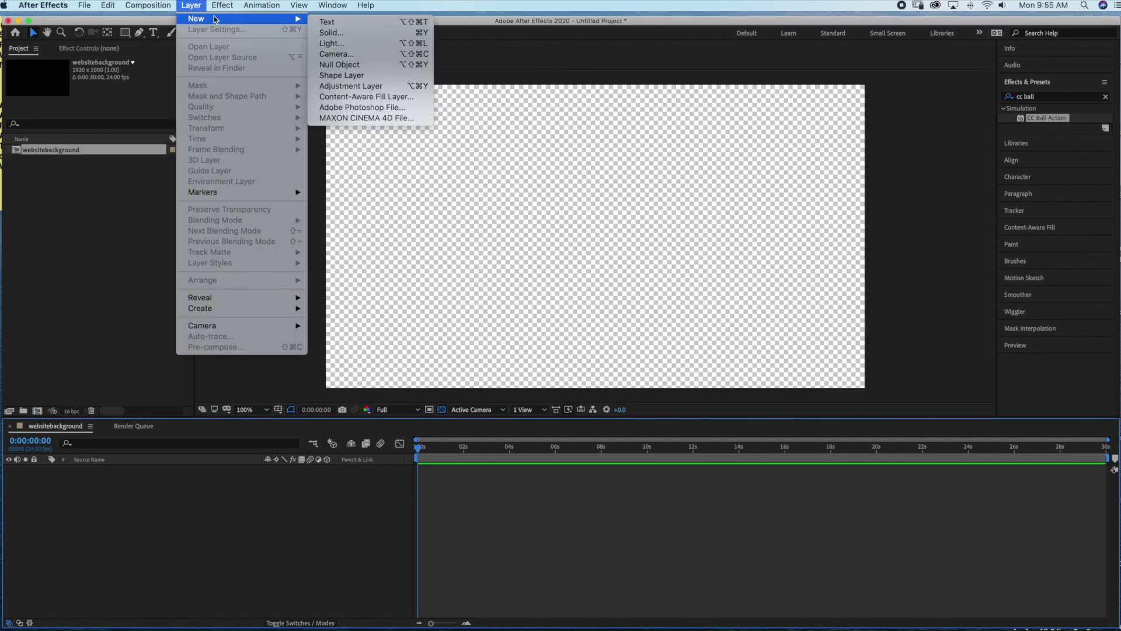
click(326, 33)
text(bg)
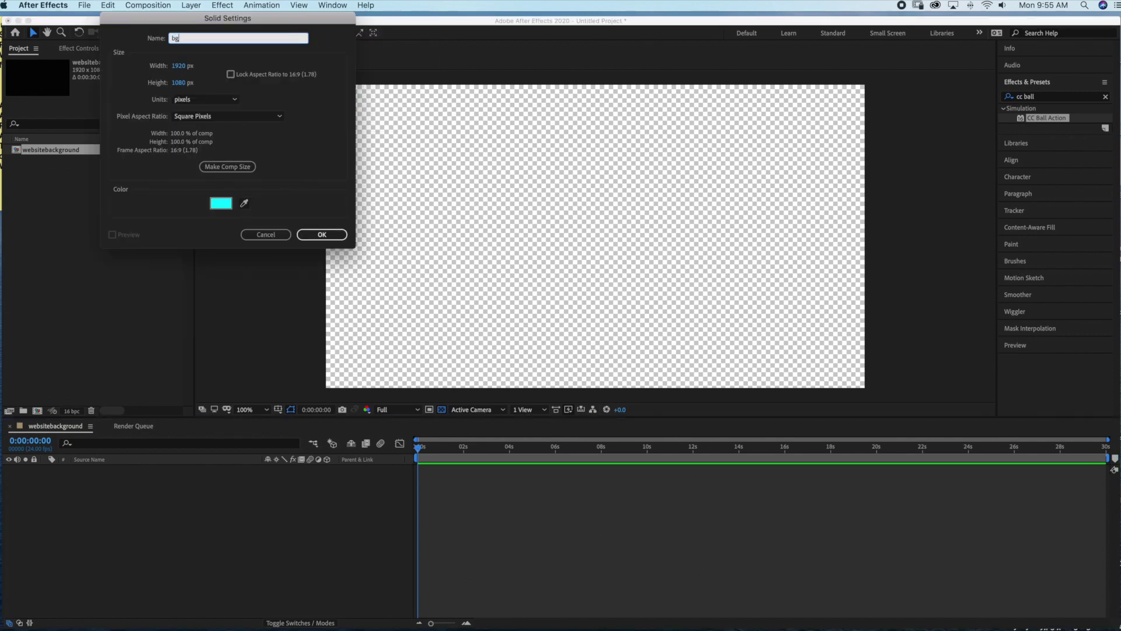
click(221, 205)
click(32, 174)
click(280, 36)
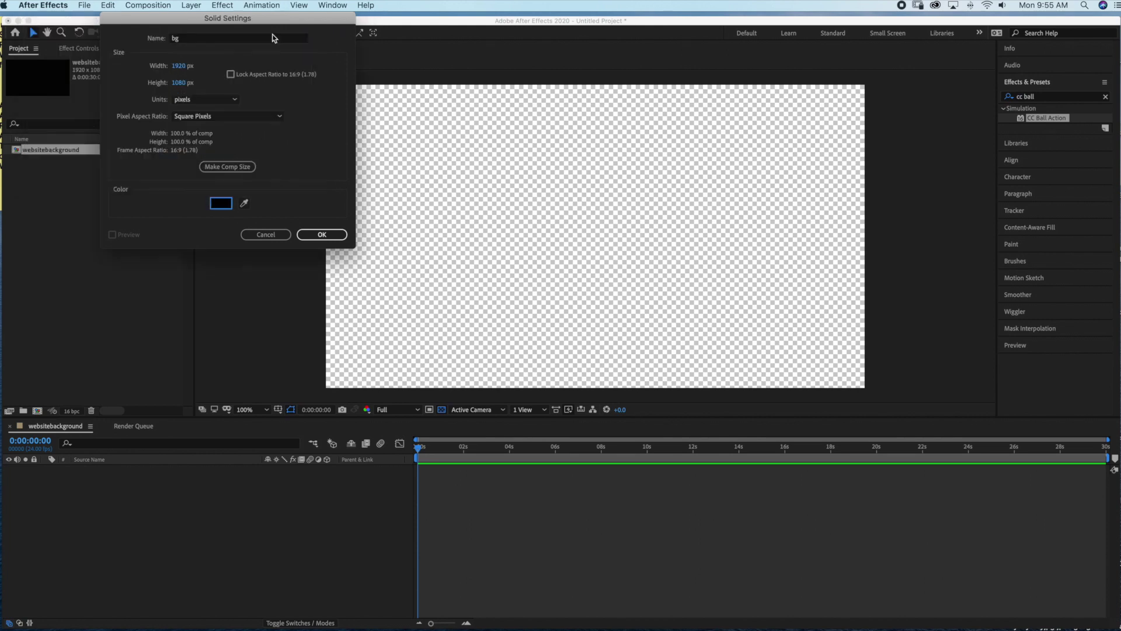
click(321, 234)
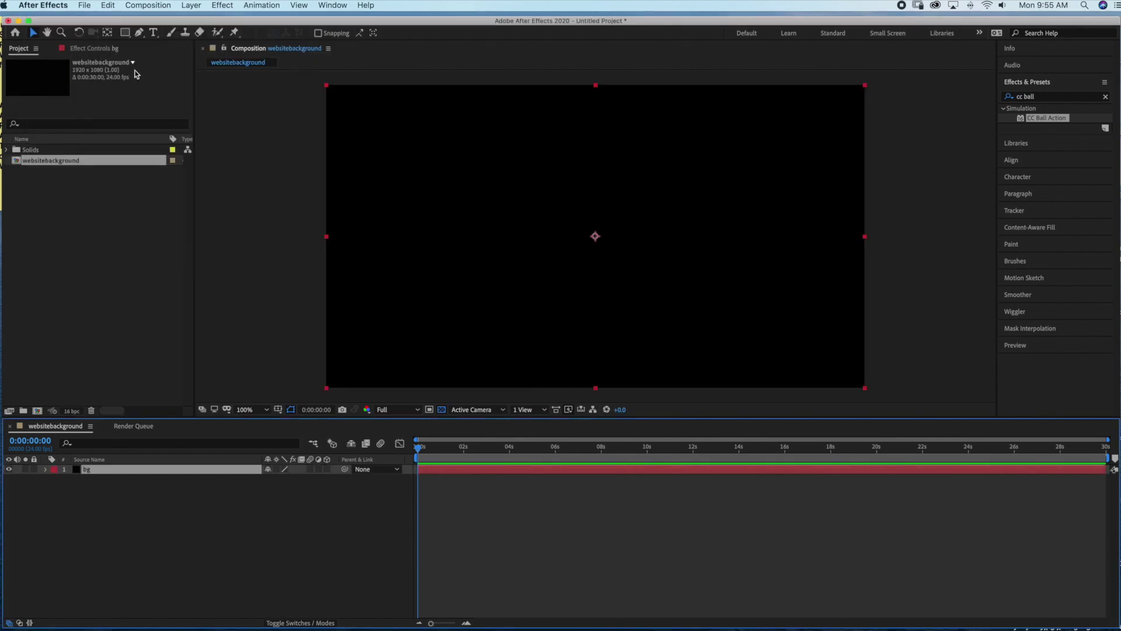
Add a bright cyan solid layer named stars above the bg solid.
click(191, 7)
mouse_move(190, 20)
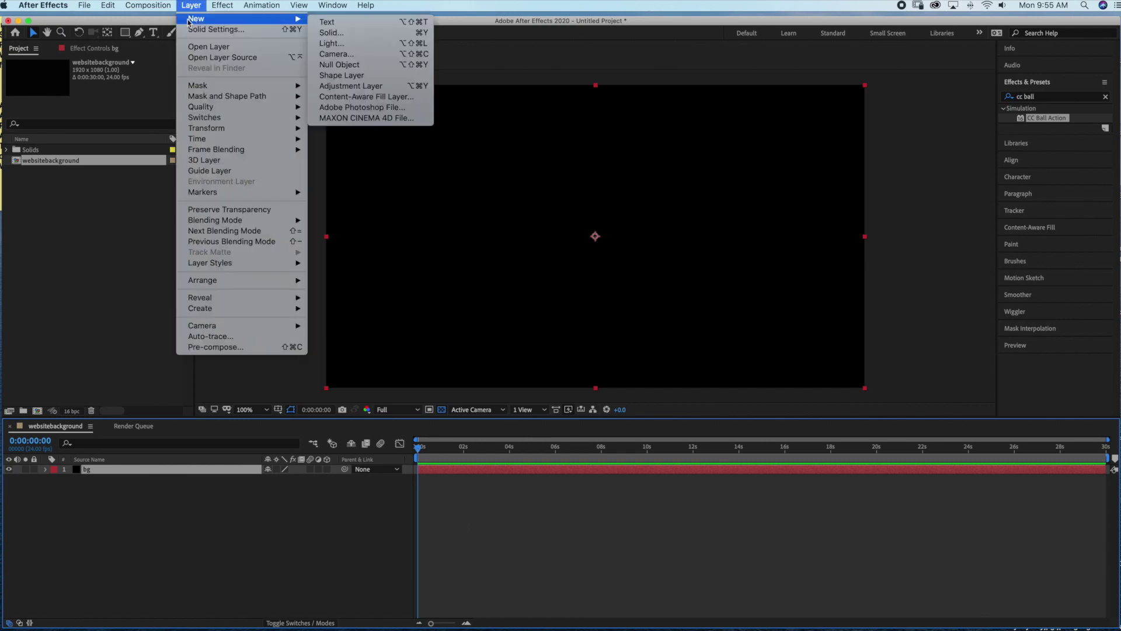
click(340, 33)
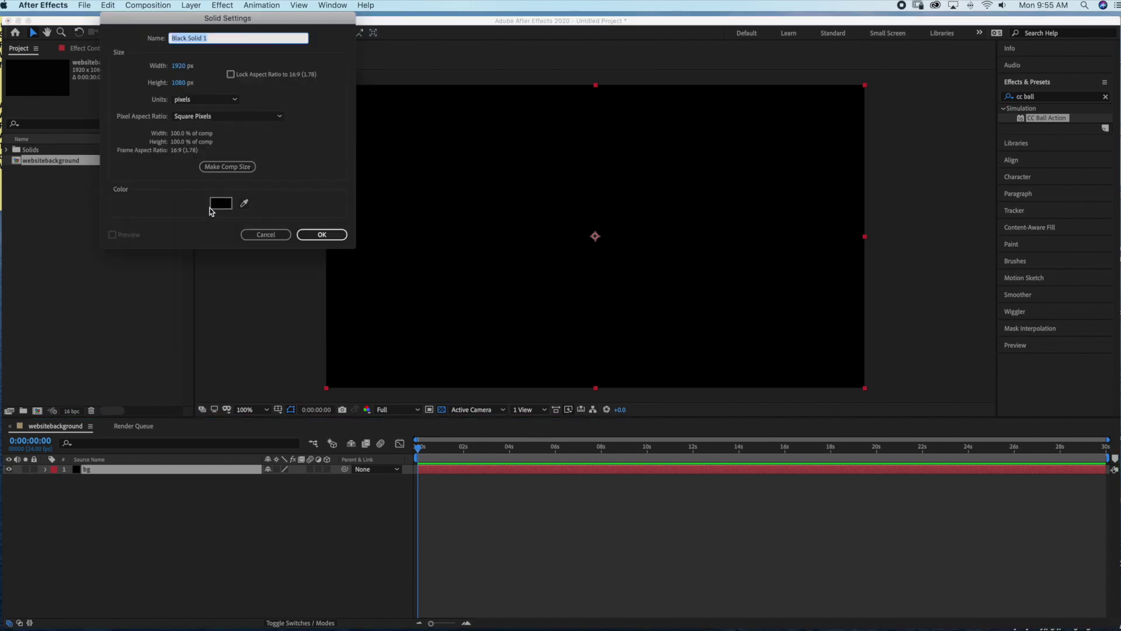
click(214, 209)
click(190, 108)
drag(143, 34, 155, 36)
click(261, 35)
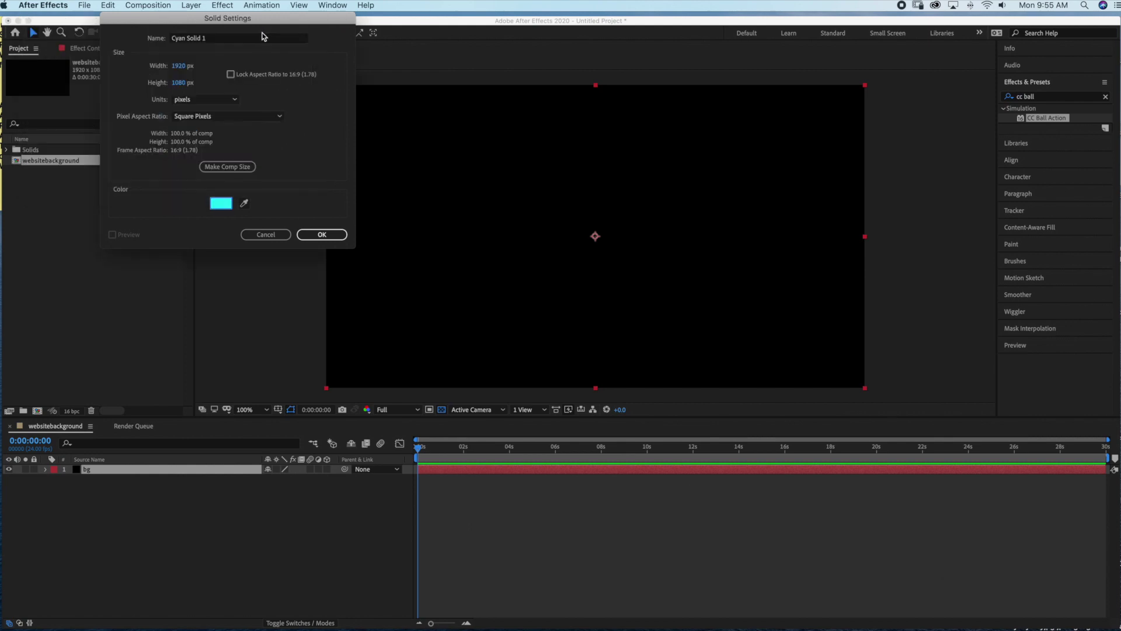
drag(214, 38, 169, 38)
text(st)
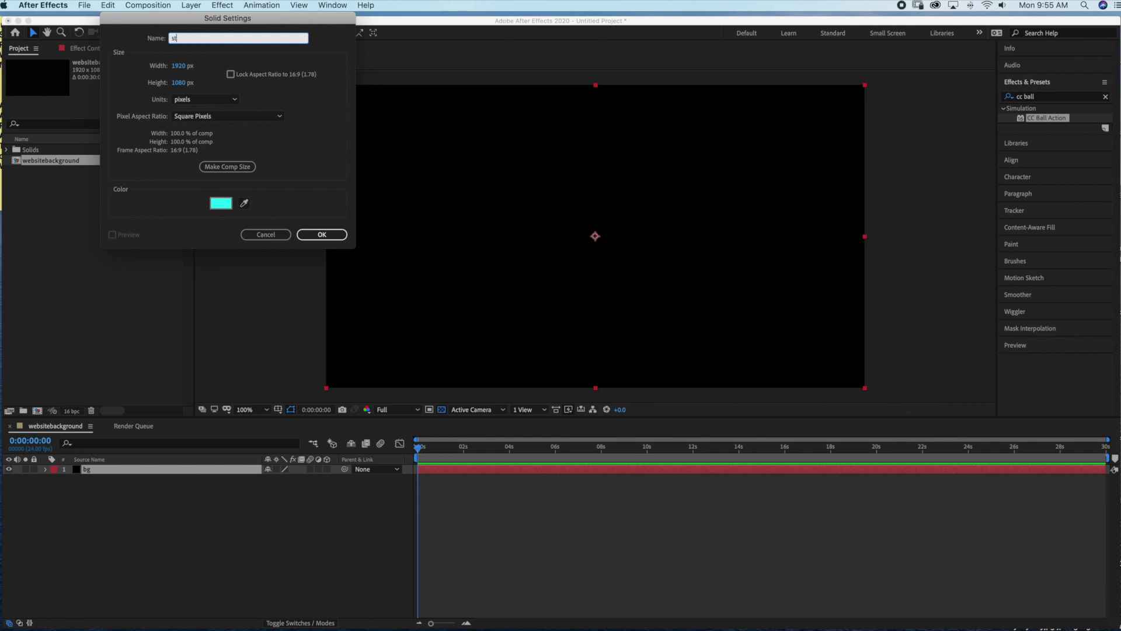
text(ars)
click(320, 234)
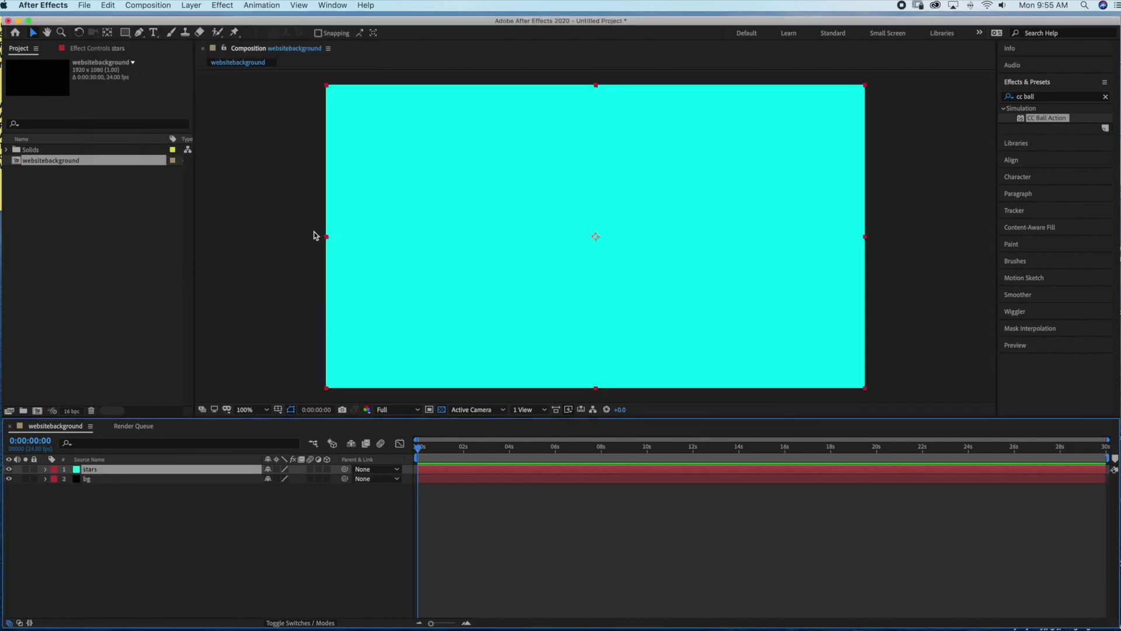
click(1105, 97)
Apply CC Ball Action, found by searching 'cc ball', to the cyan stars layer.
click(1040, 97)
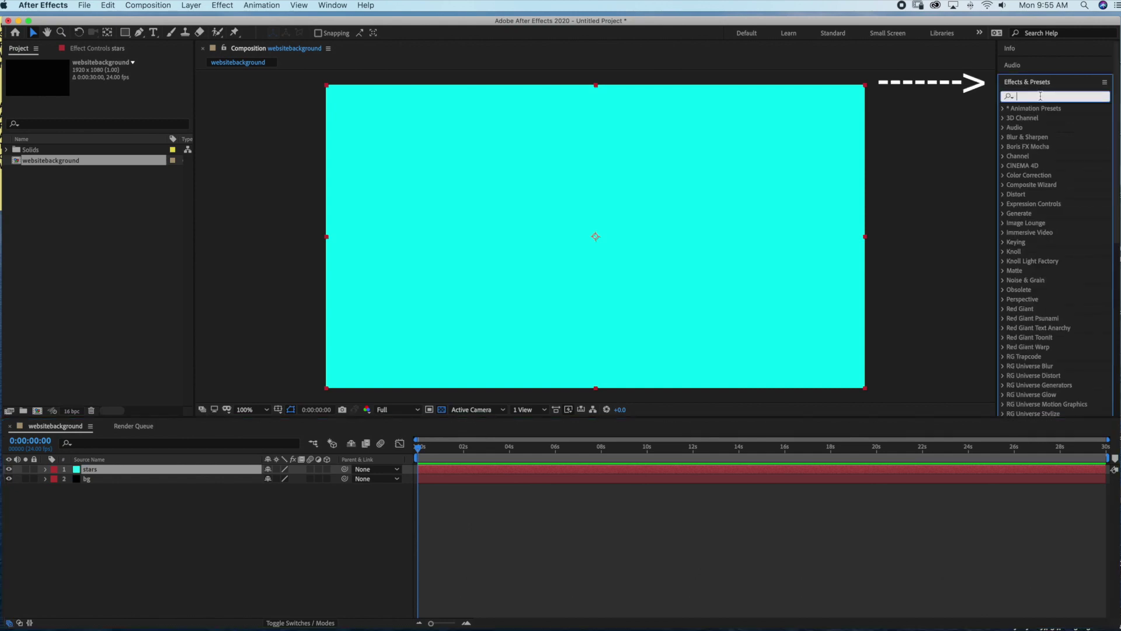
text(cc ball)
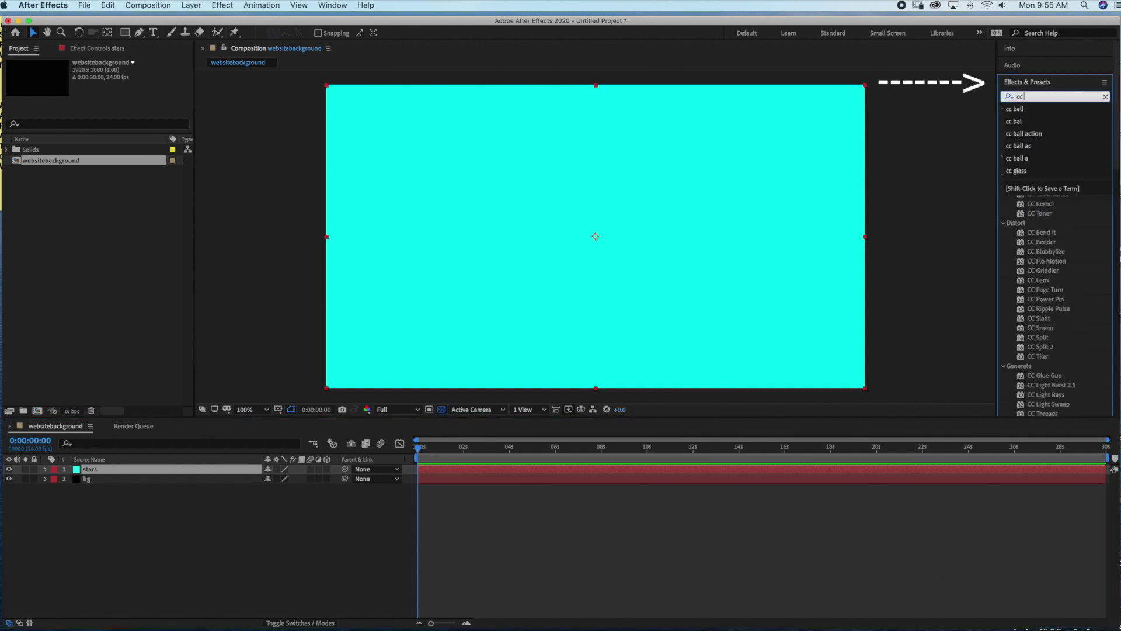
drag(1045, 118, 201, 474)
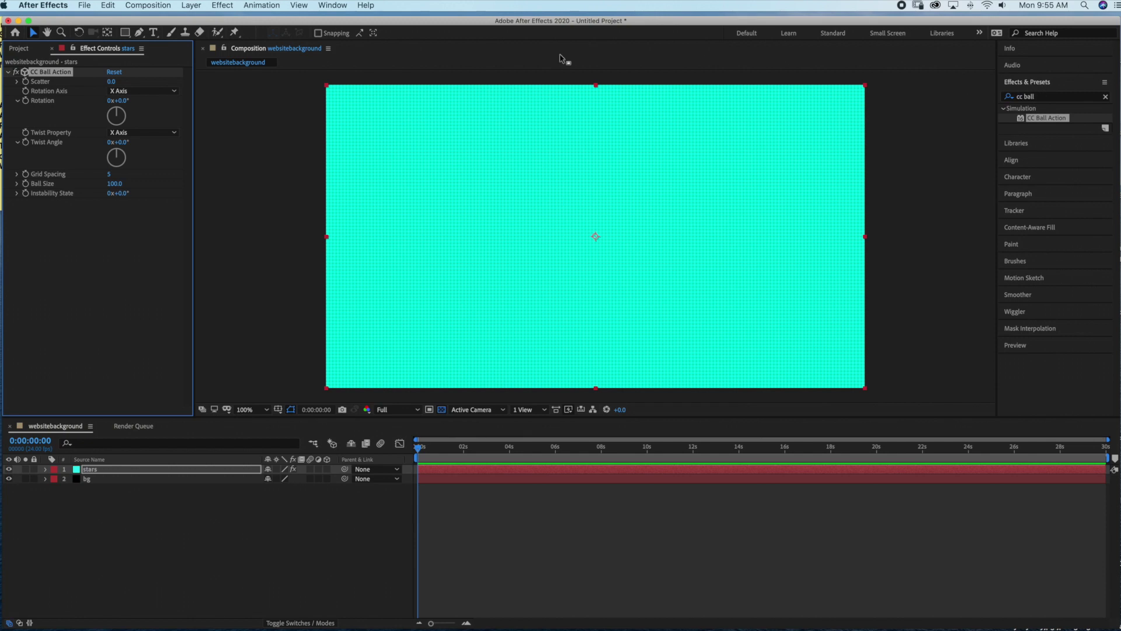
click(337, 7)
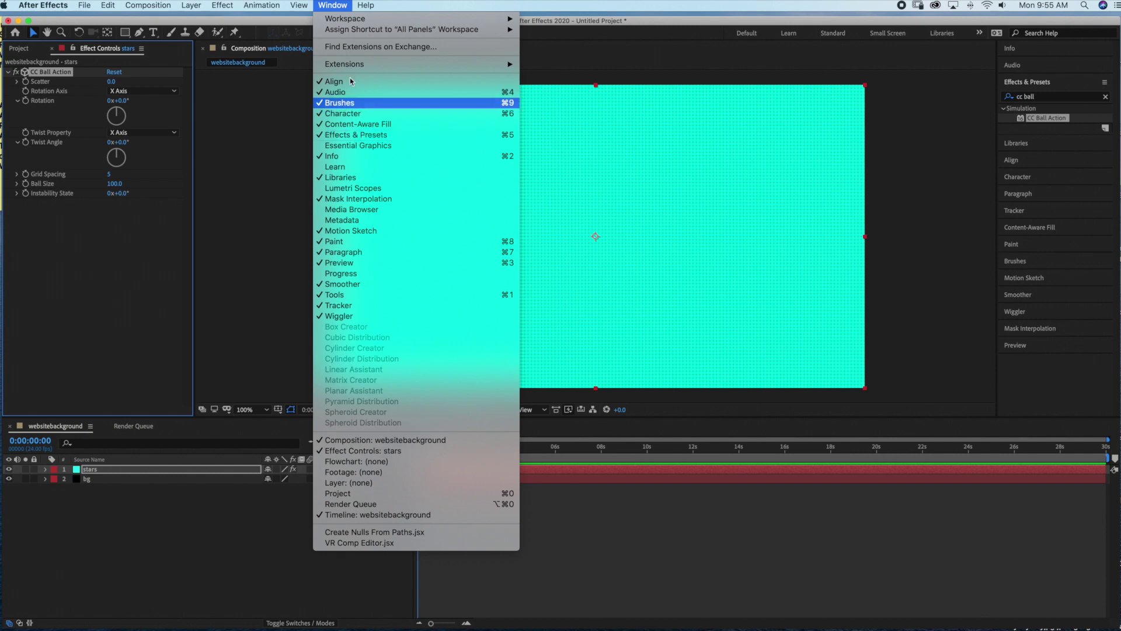
click(331, 6)
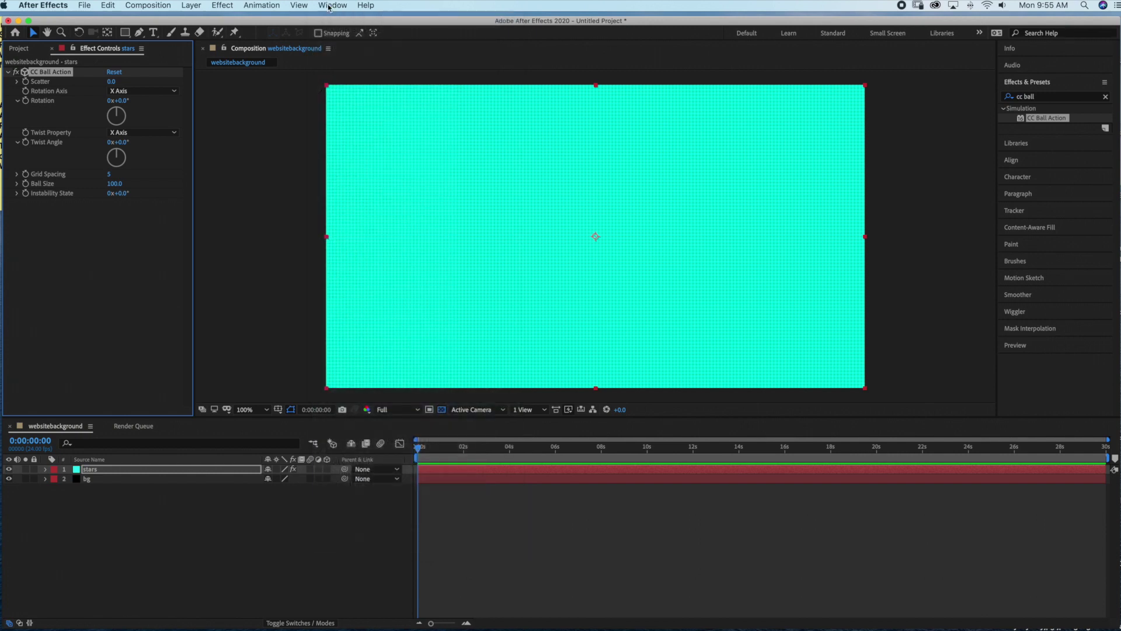
In Effect Controls, enter Scatter 1024, Grid Spacing 2 and Ball Size 10 for CC Ball Action.
click(112, 82)
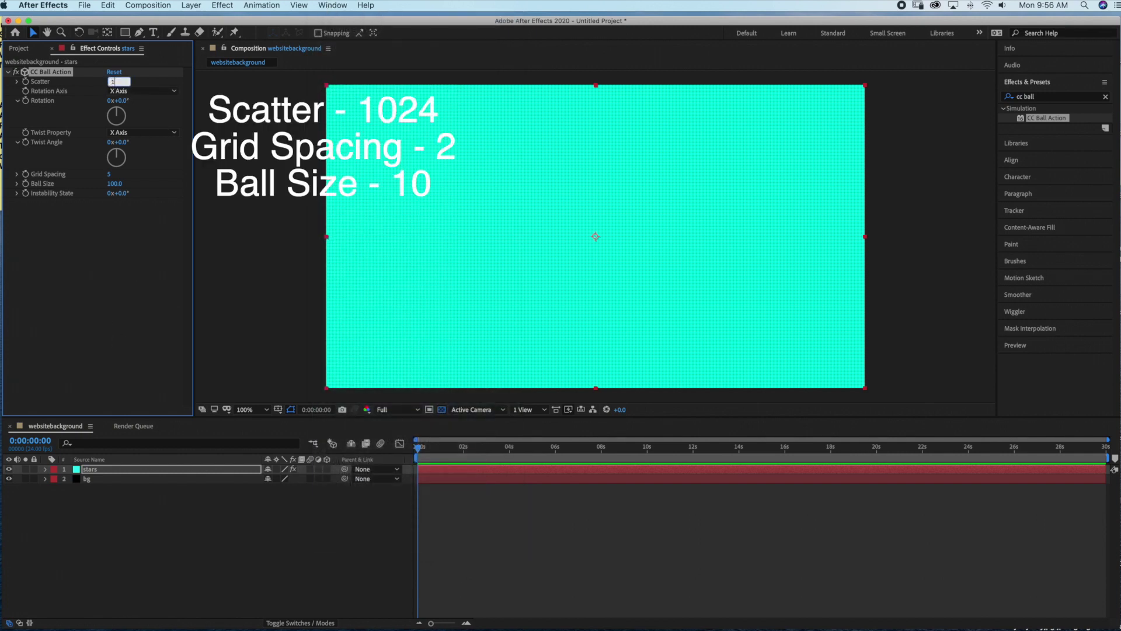
text(1024)
key(Return)
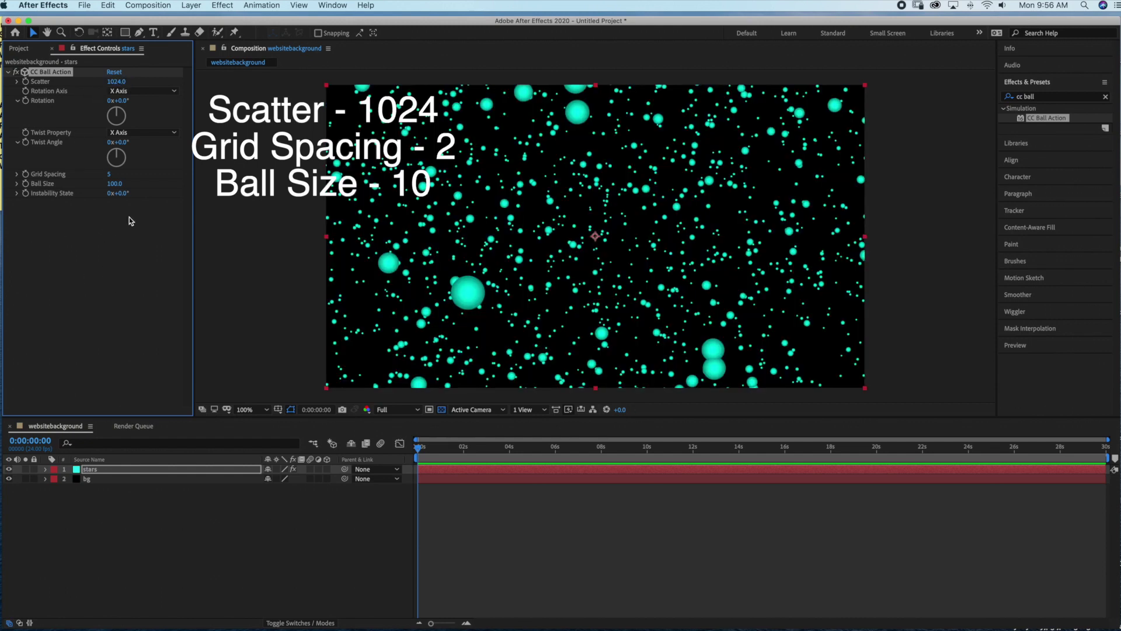
click(114, 175)
text(2)
key(Return)
click(114, 184)
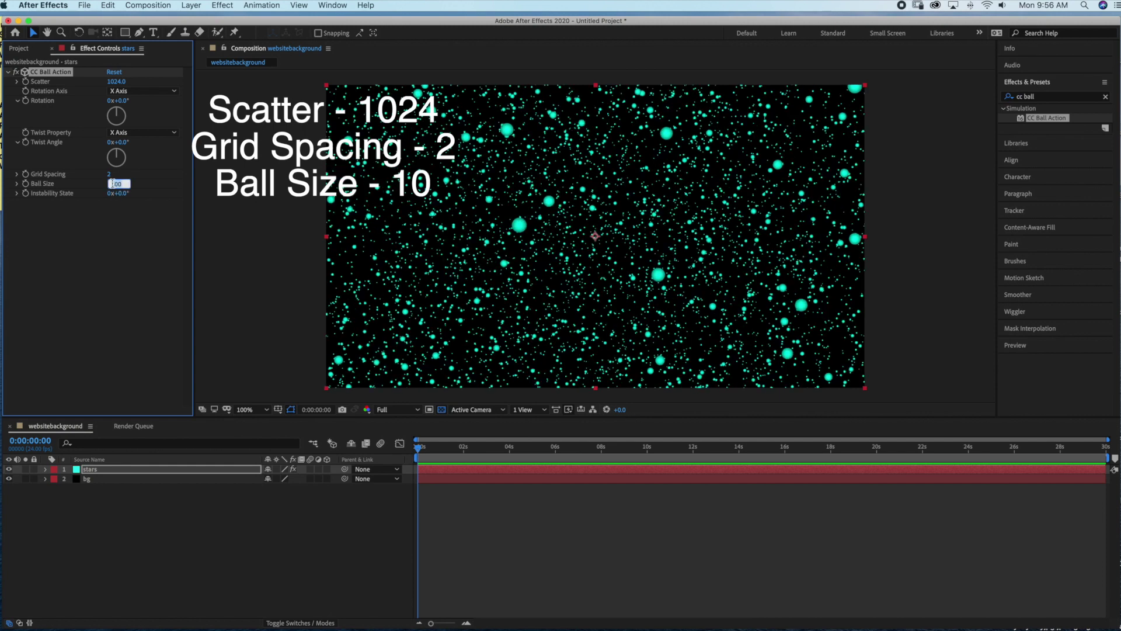
text(10)
key(Return)
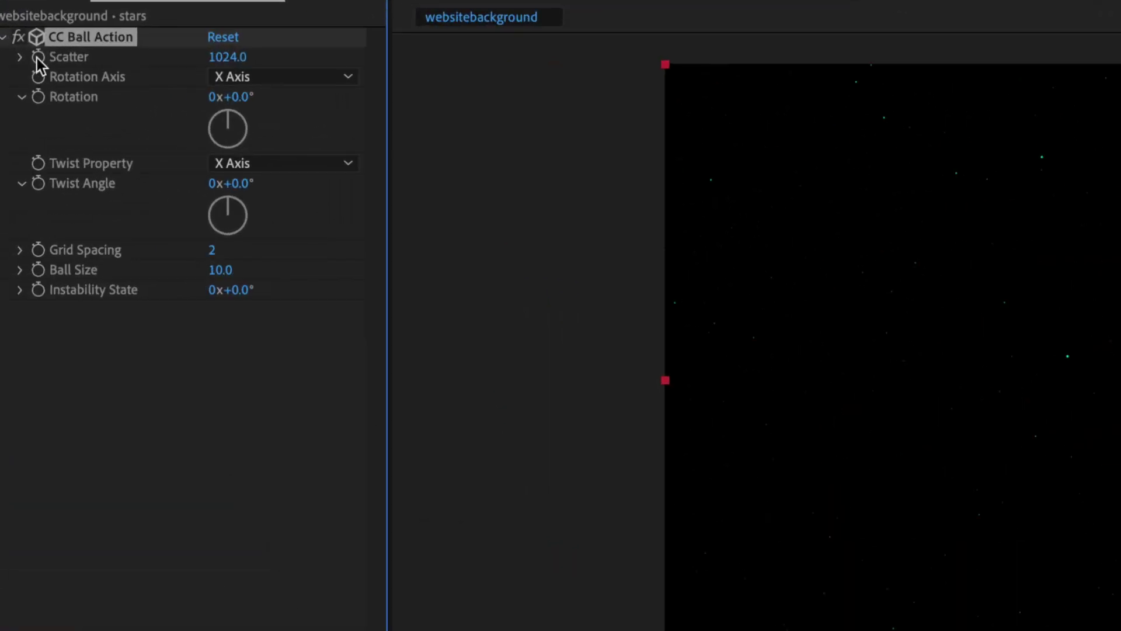
Add a starting Scatter keyframe of 700 and scrub toward the end of the composition.
click(38, 57)
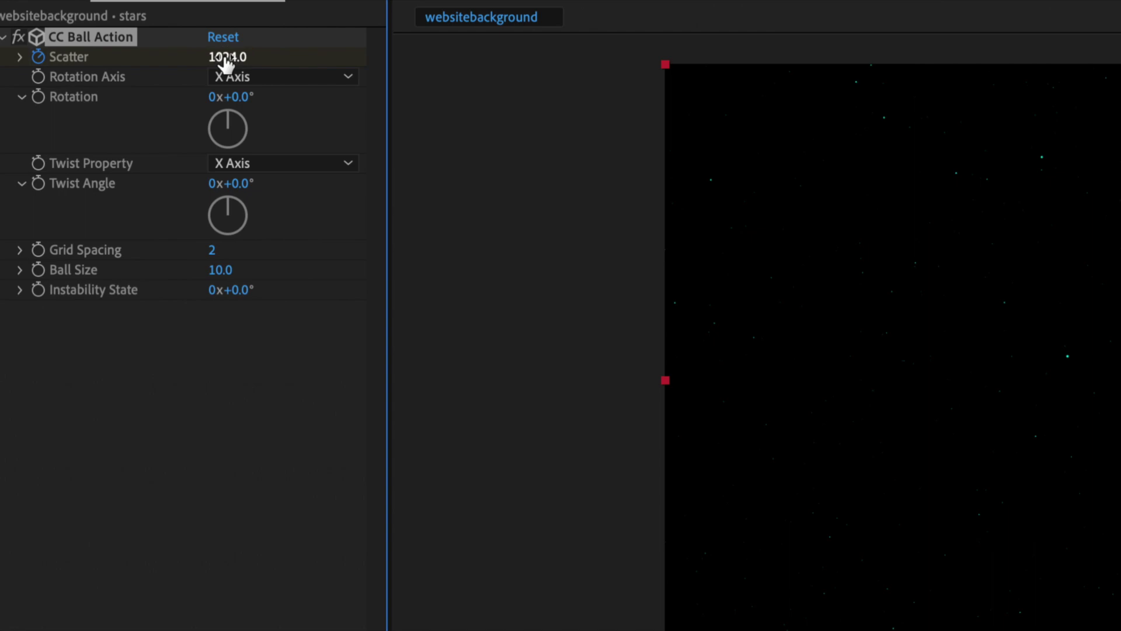
click(227, 58)
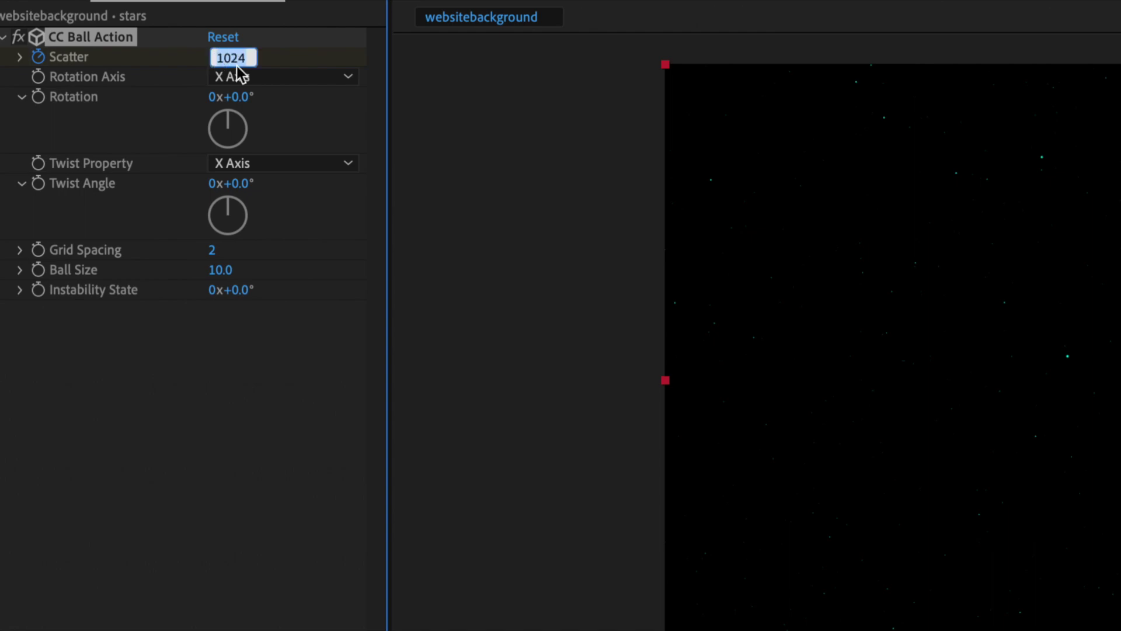
text(700)
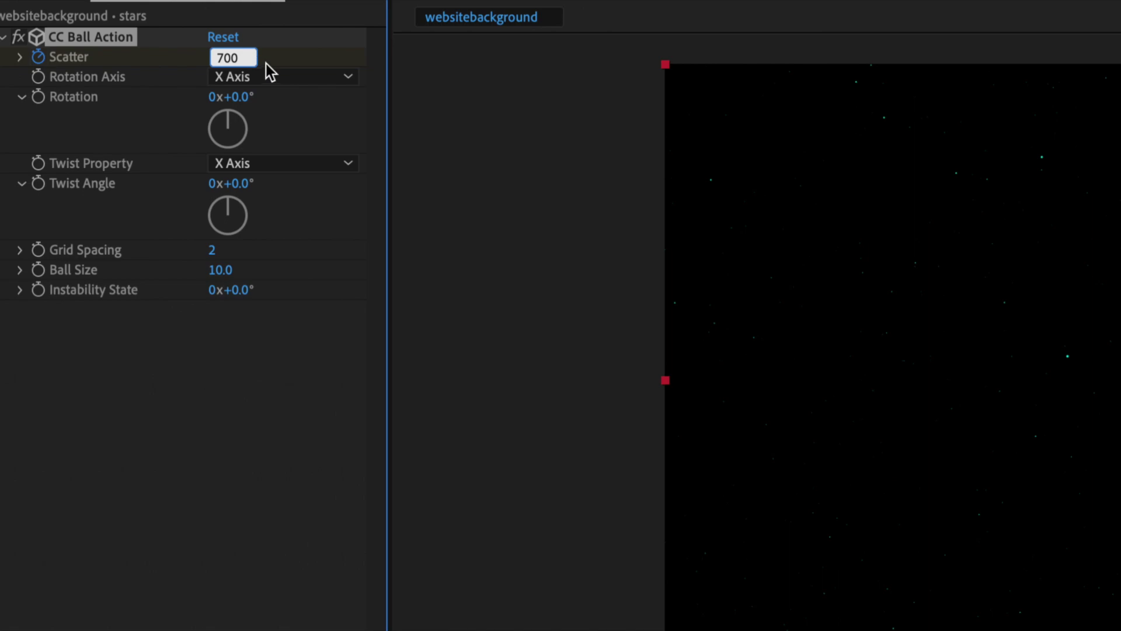
key(Return)
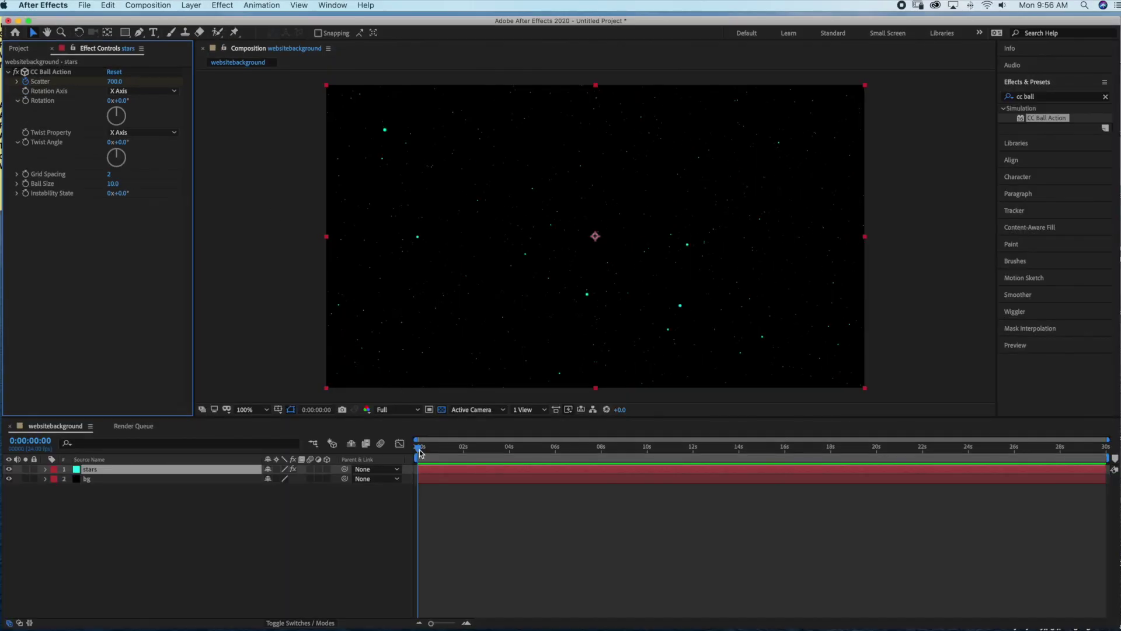
drag(419, 452, 1105, 458)
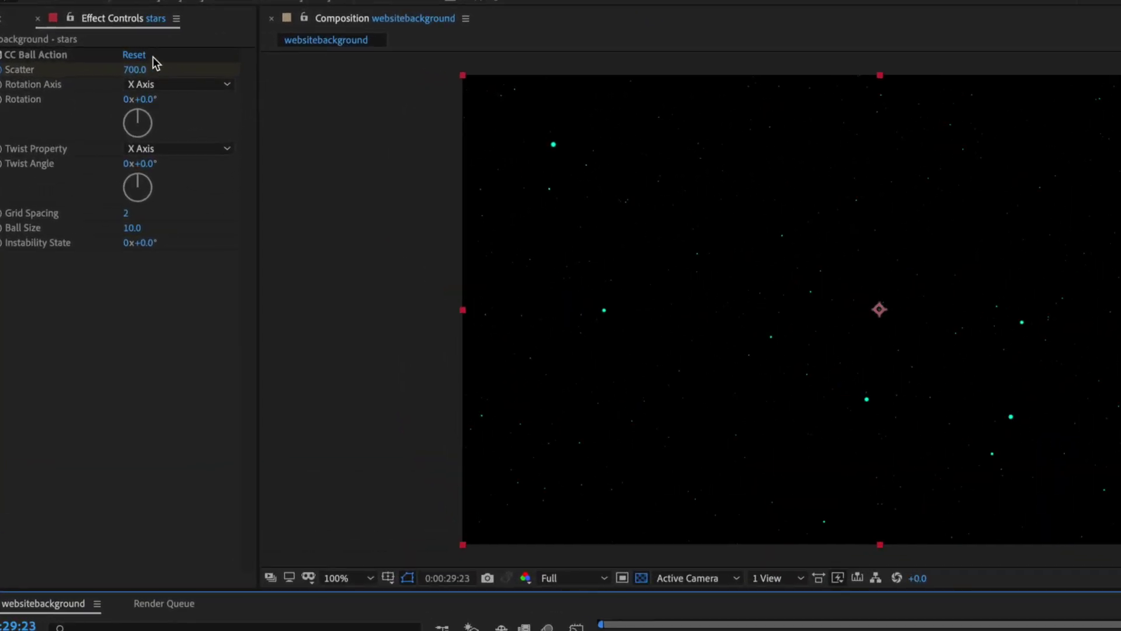
Add a Scatter keyframe of 1024 at the final frame and scrub back to preview.
click(117, 80)
text(1025)
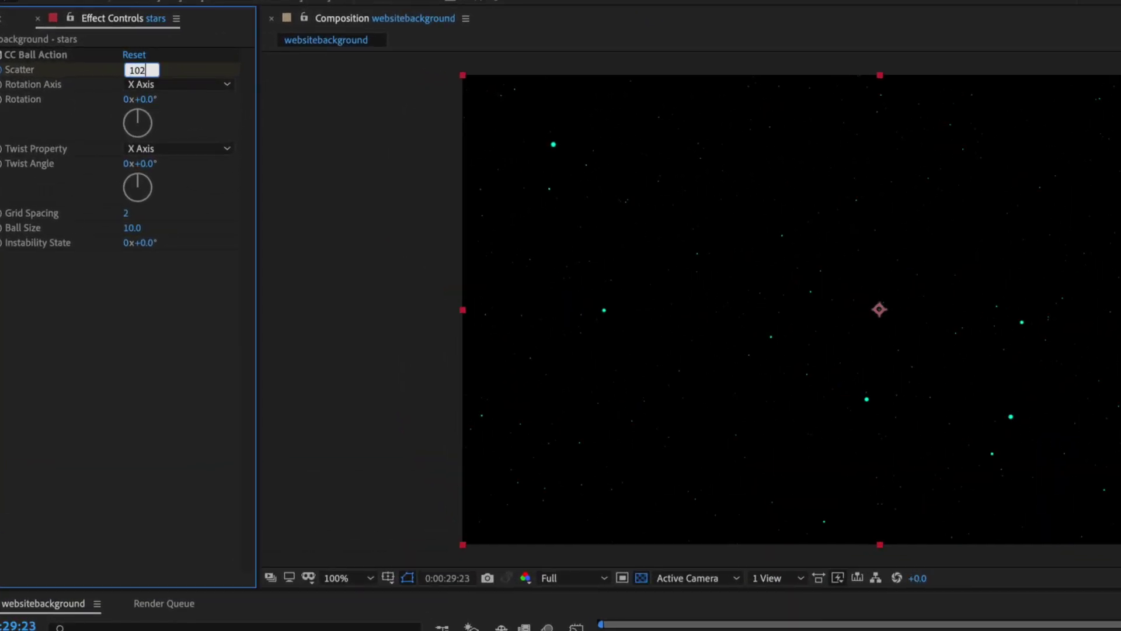
text(4)
click(178, 68)
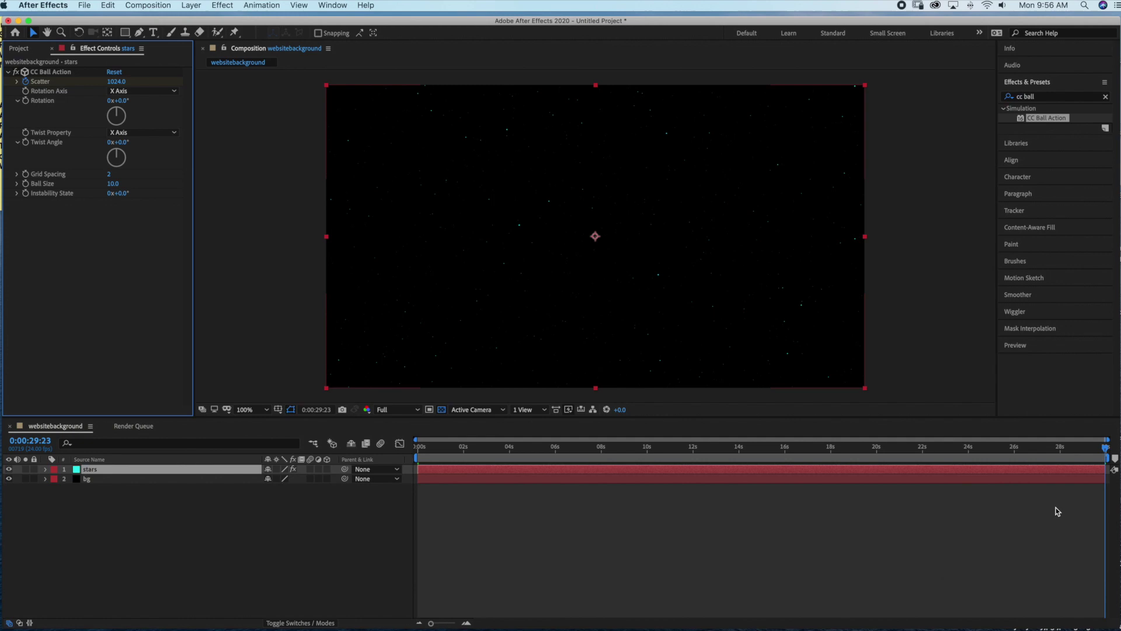
drag(1105, 447, 1051, 459)
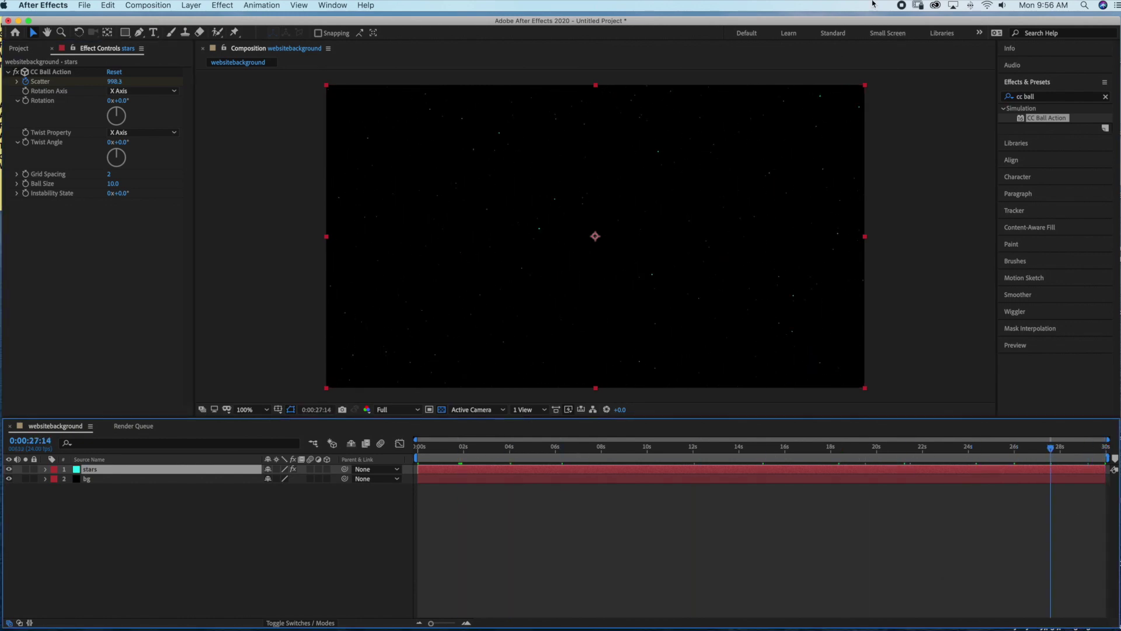
click(1105, 97)
Add a default Glow effect, found by searching 'glow', to the stars layer.
text(glow)
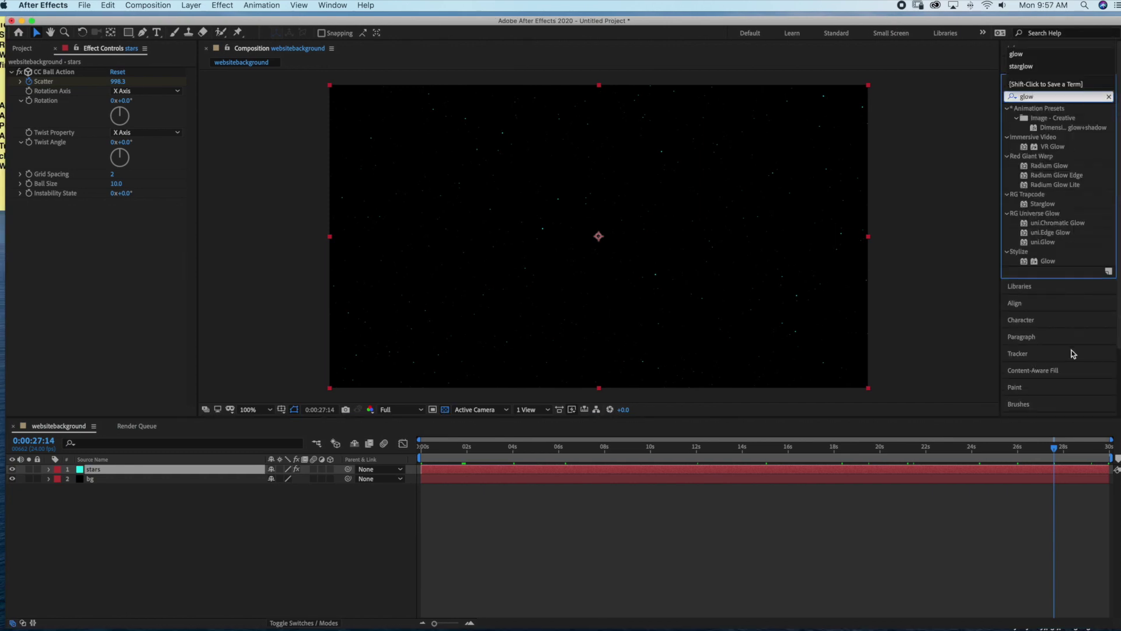
drag(1048, 261, 90, 478)
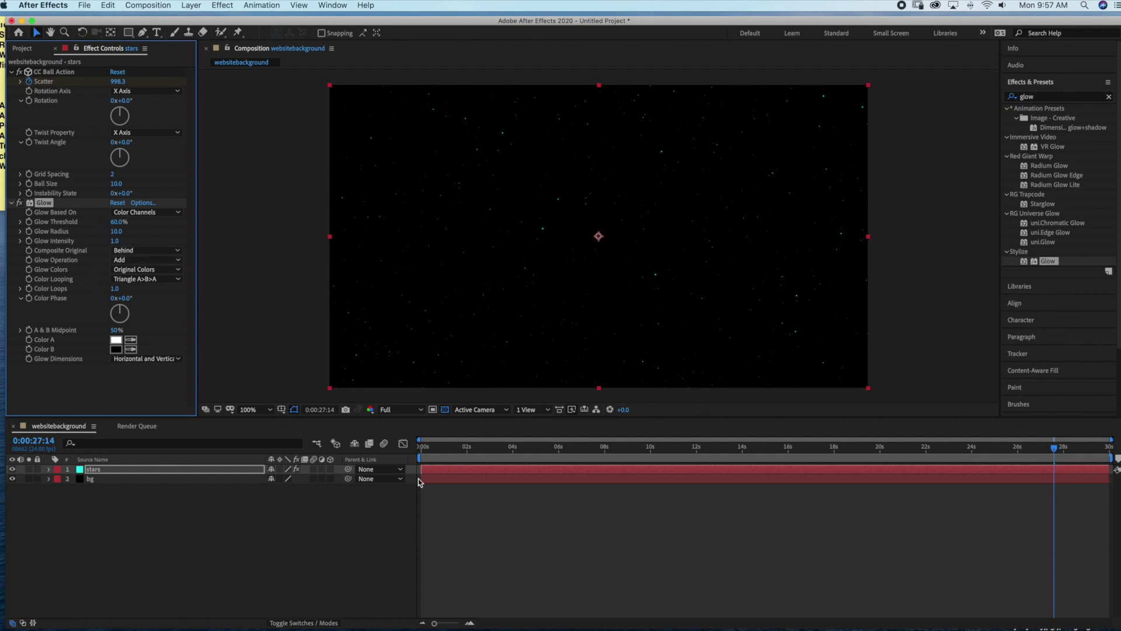
click(146, 426)
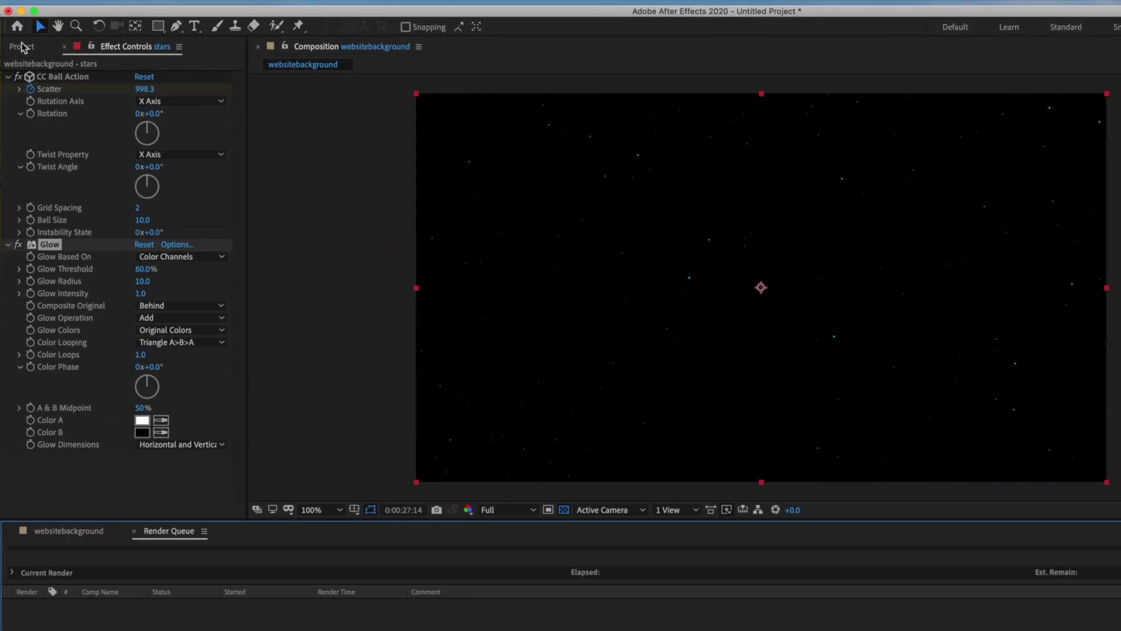
Add the websitebackground composition to the Render Queue with QuickTime output as websitebackground.mov.
click(22, 47)
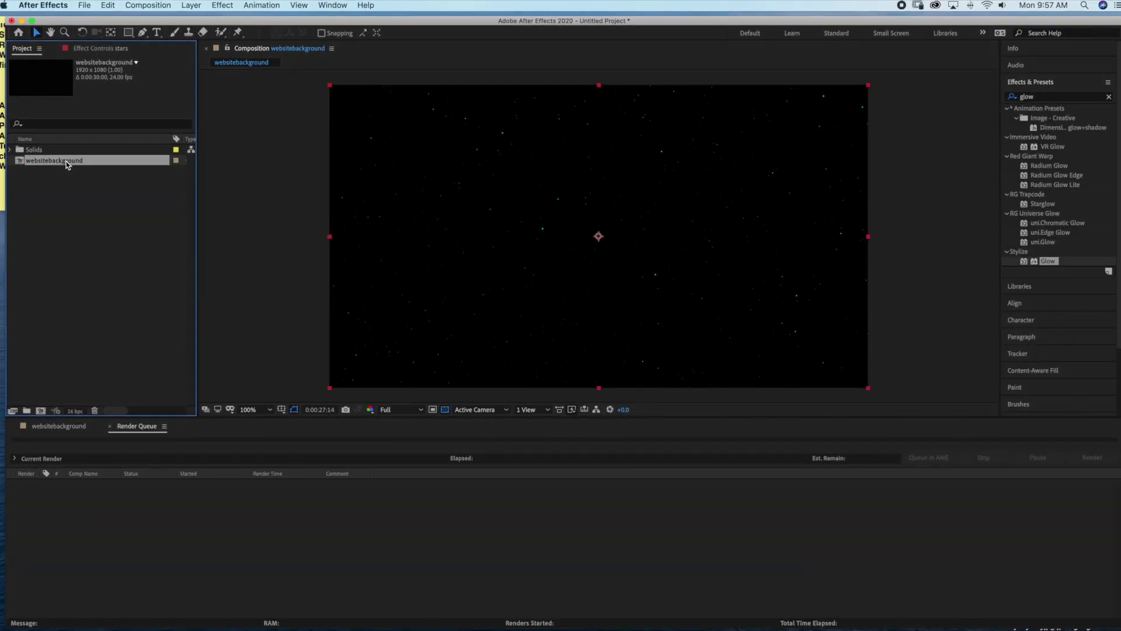
drag(66, 161, 89, 497)
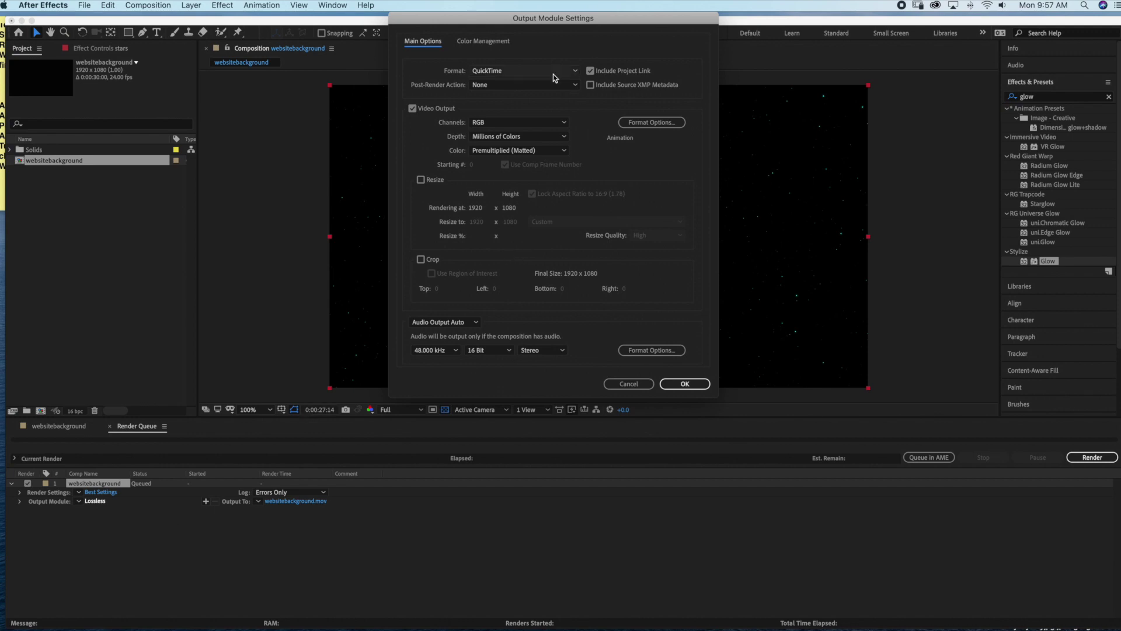
click(683, 386)
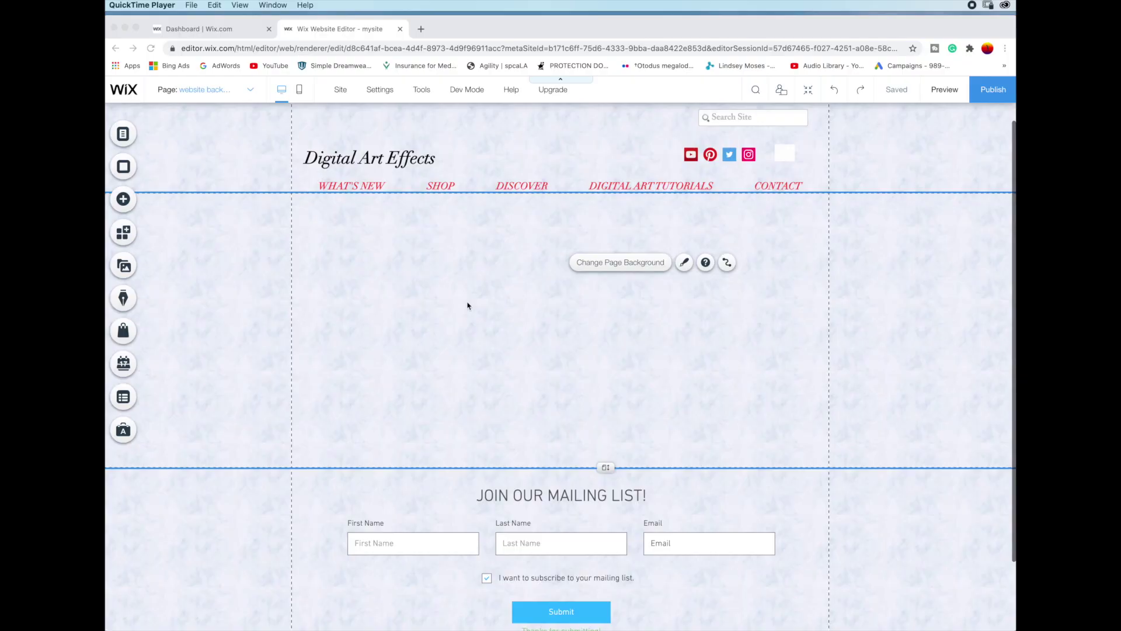
In the Wix editor, open Change Page Background and go to its video background choices.
drag(464, 36, 467, 36)
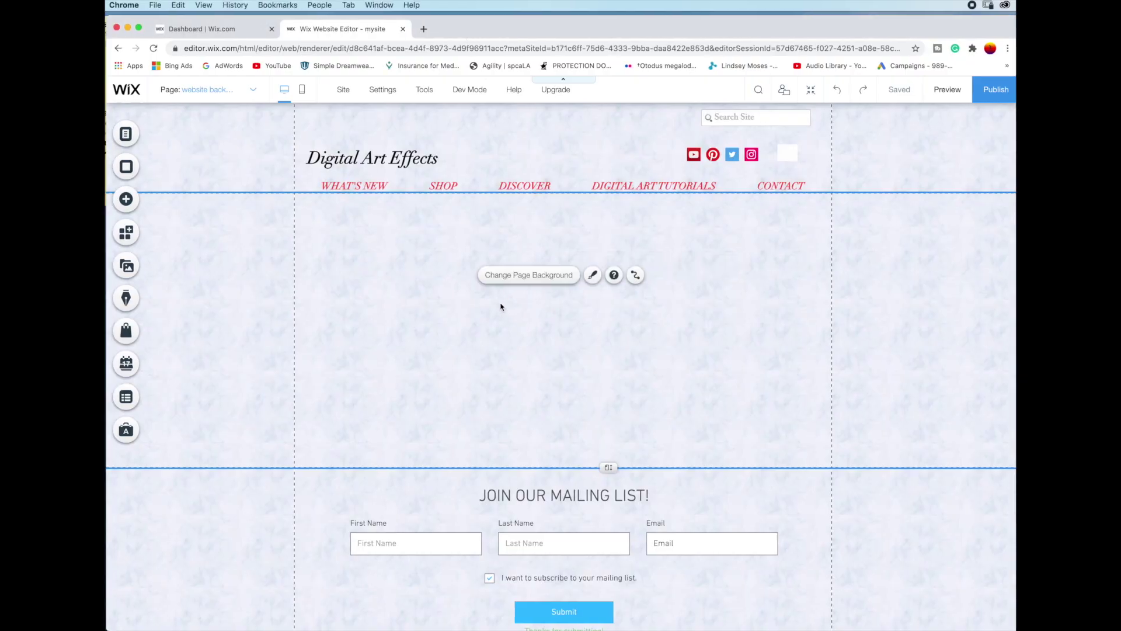
scroll(504, 304, down, 1)
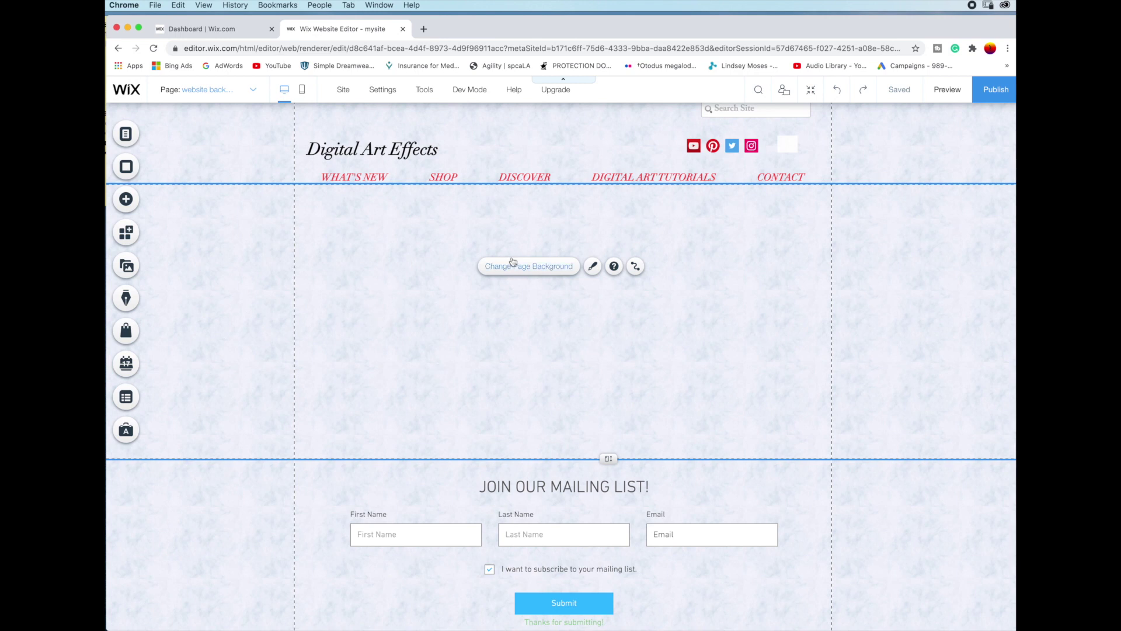
scroll(534, 271, down, 1)
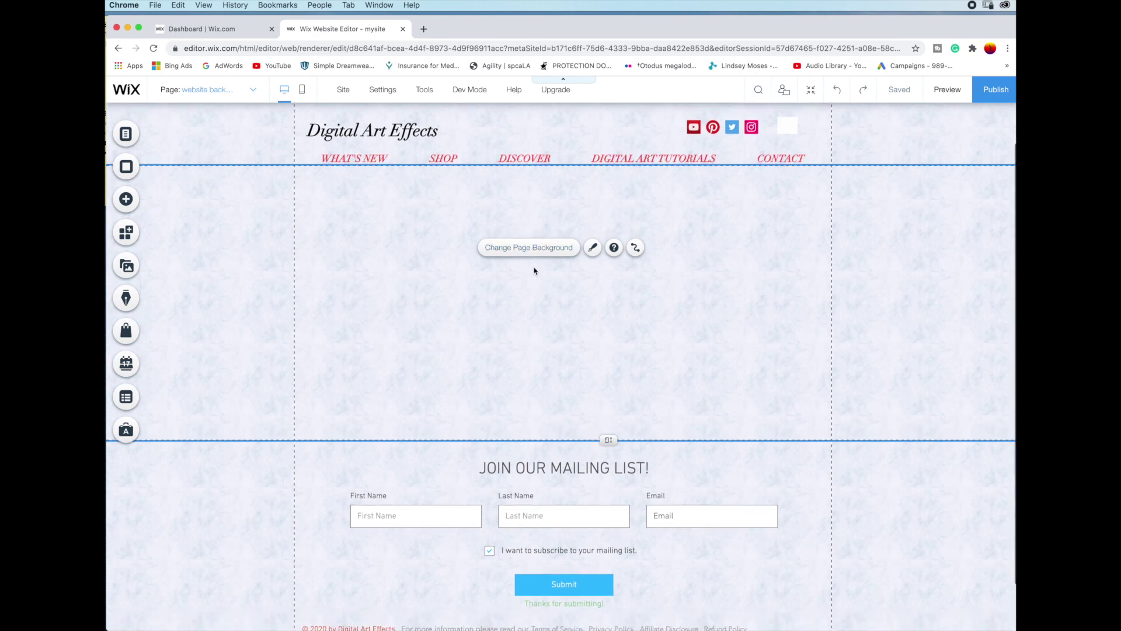
click(529, 246)
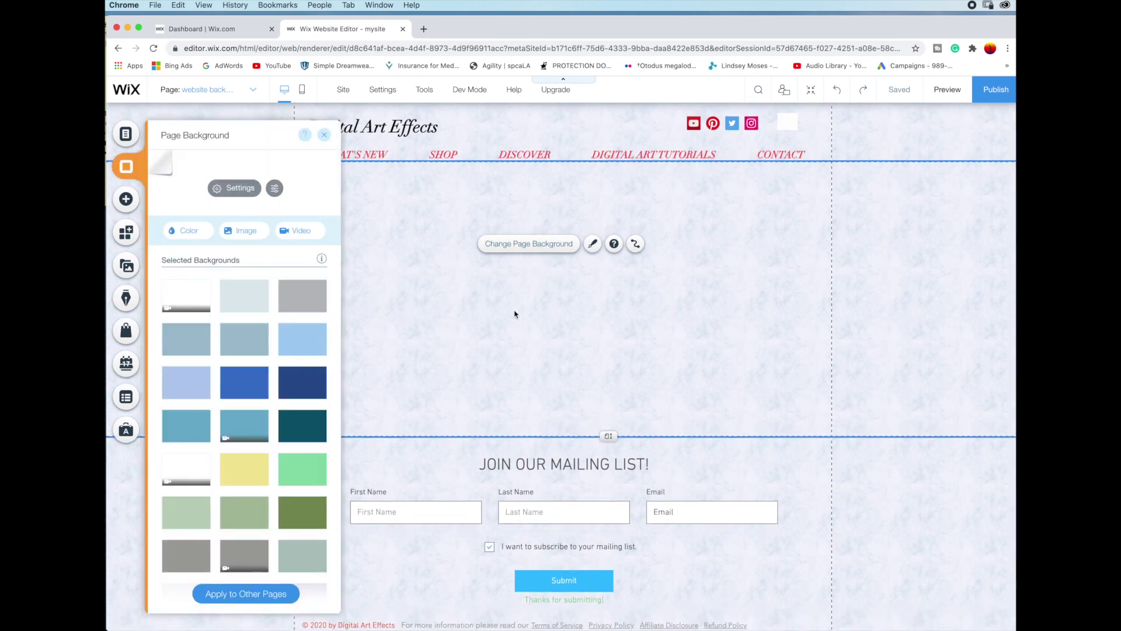
scroll(245, 350, down, 5)
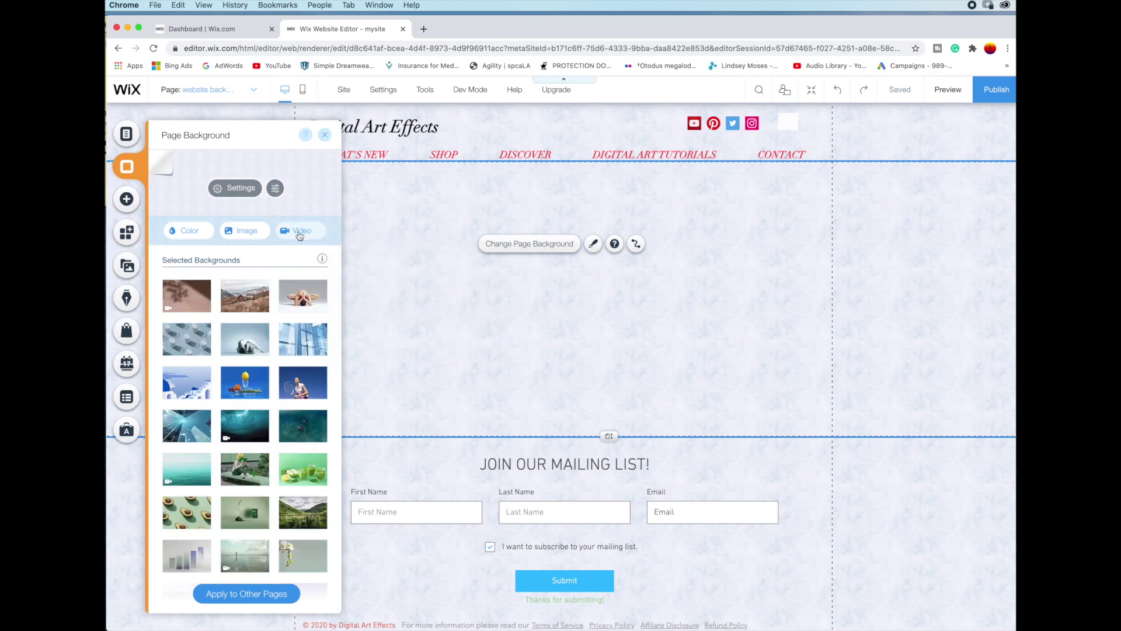
click(298, 234)
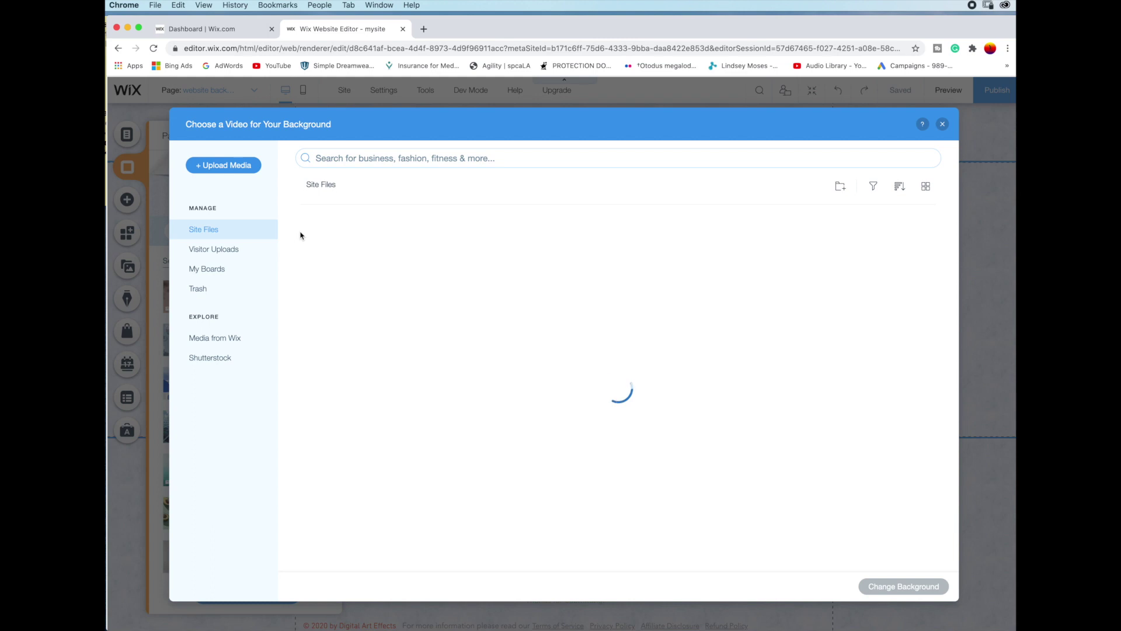
Upload websitebackground.mp4 from the Desktop into the Wix media.
click(232, 166)
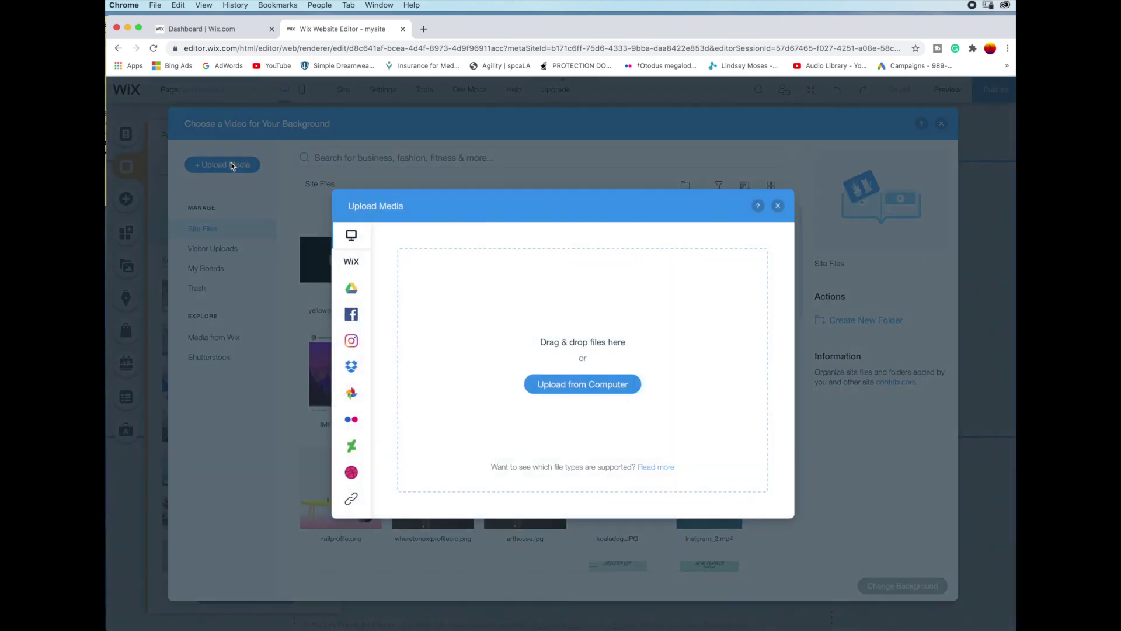
click(559, 390)
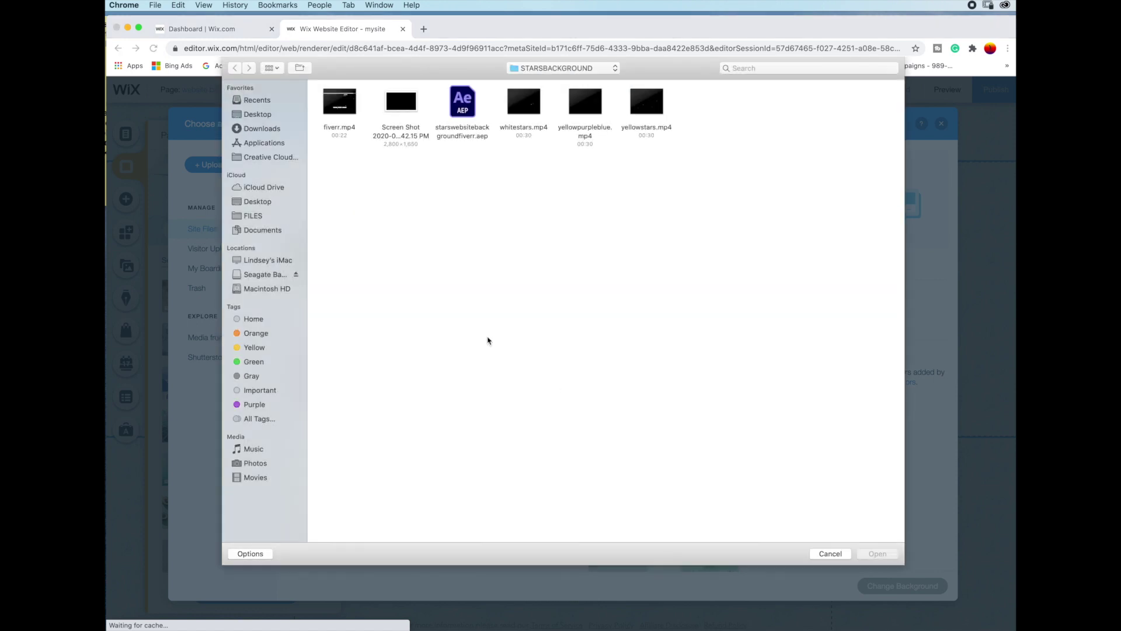
click(251, 115)
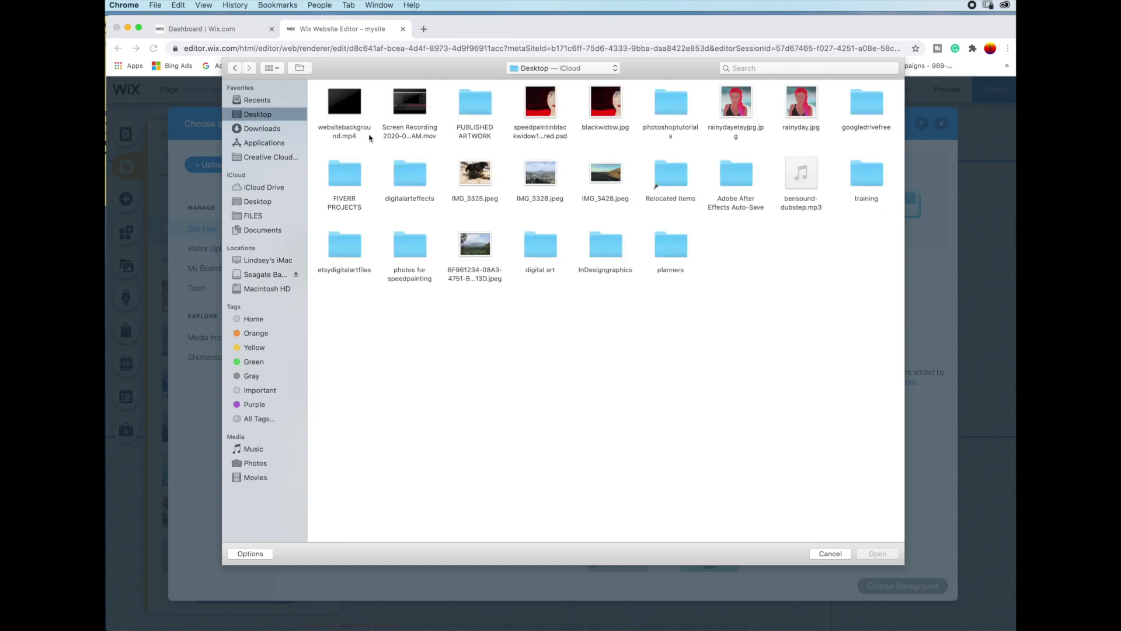
click(357, 111)
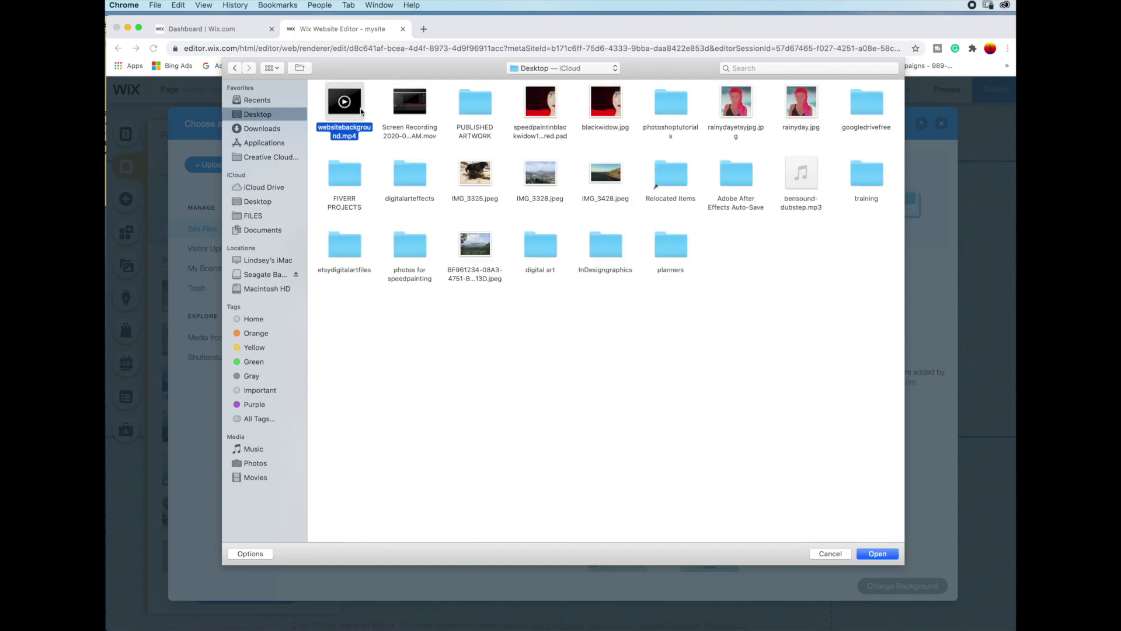
click(885, 554)
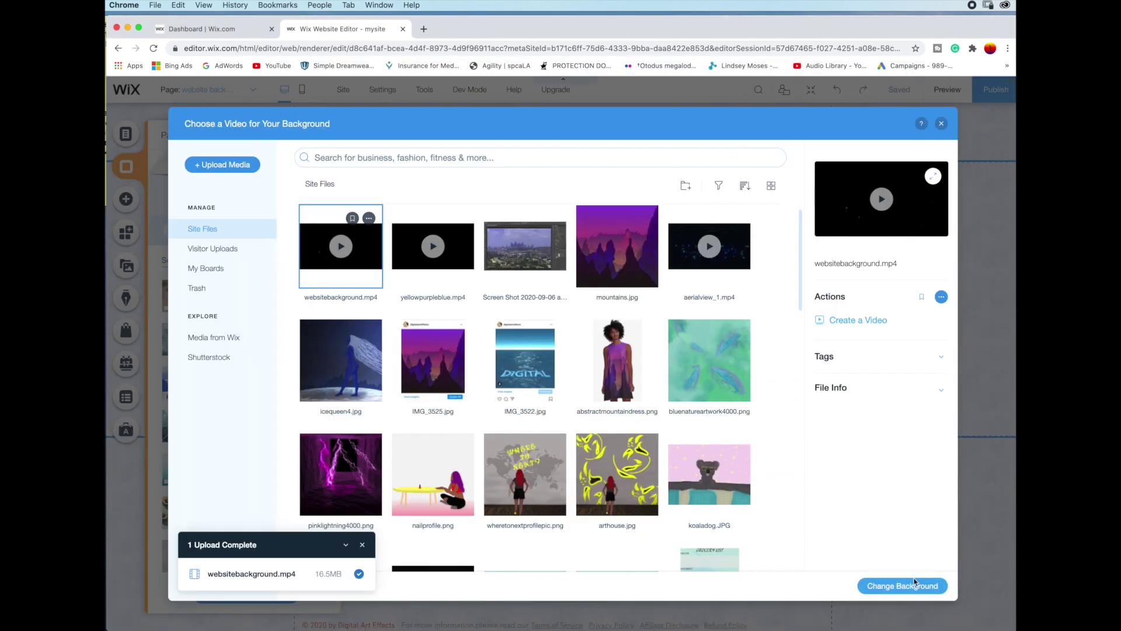
Make the uploaded starfield video the page background and close the background panel.
click(893, 582)
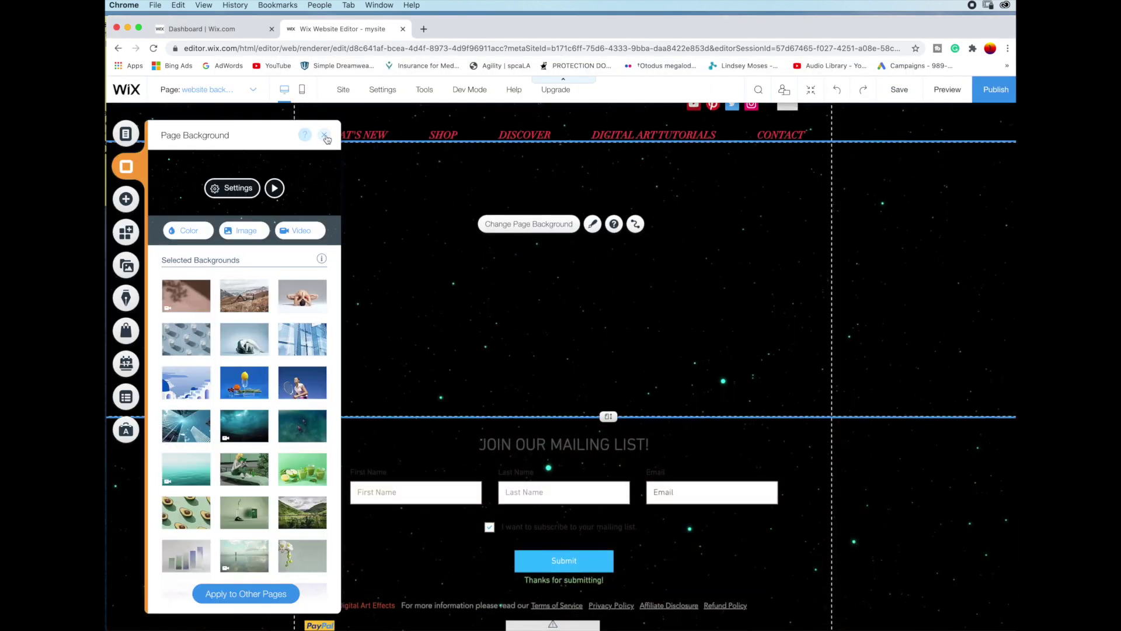
click(325, 136)
scroll(633, 175, up, 3)
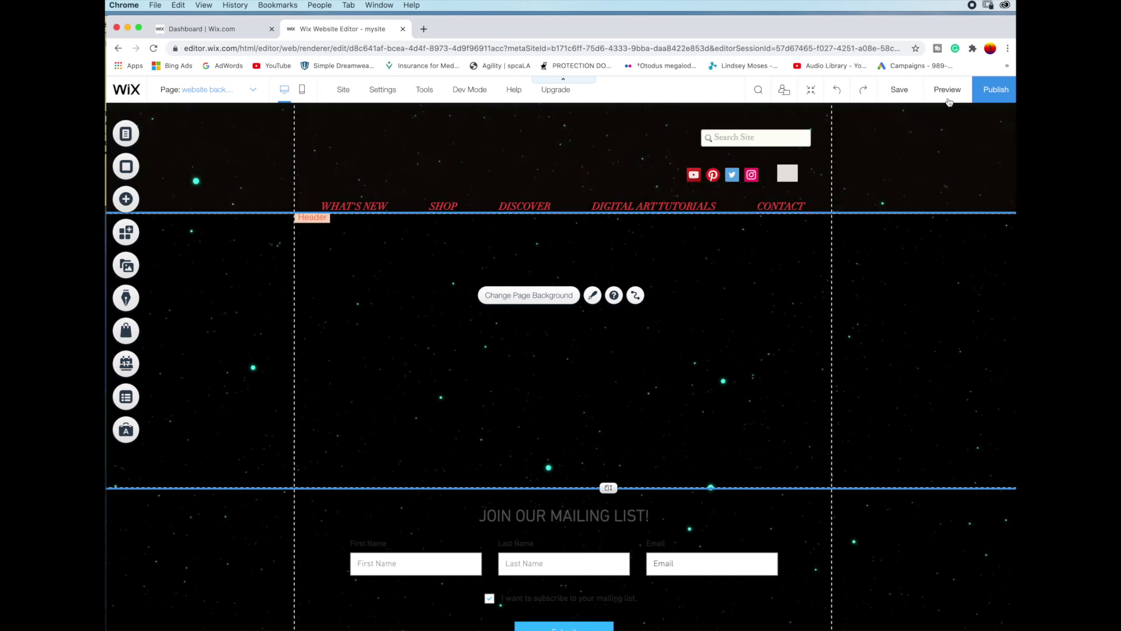
Preview the site and scroll down and back up to check the starfield video behind the content.
click(948, 100)
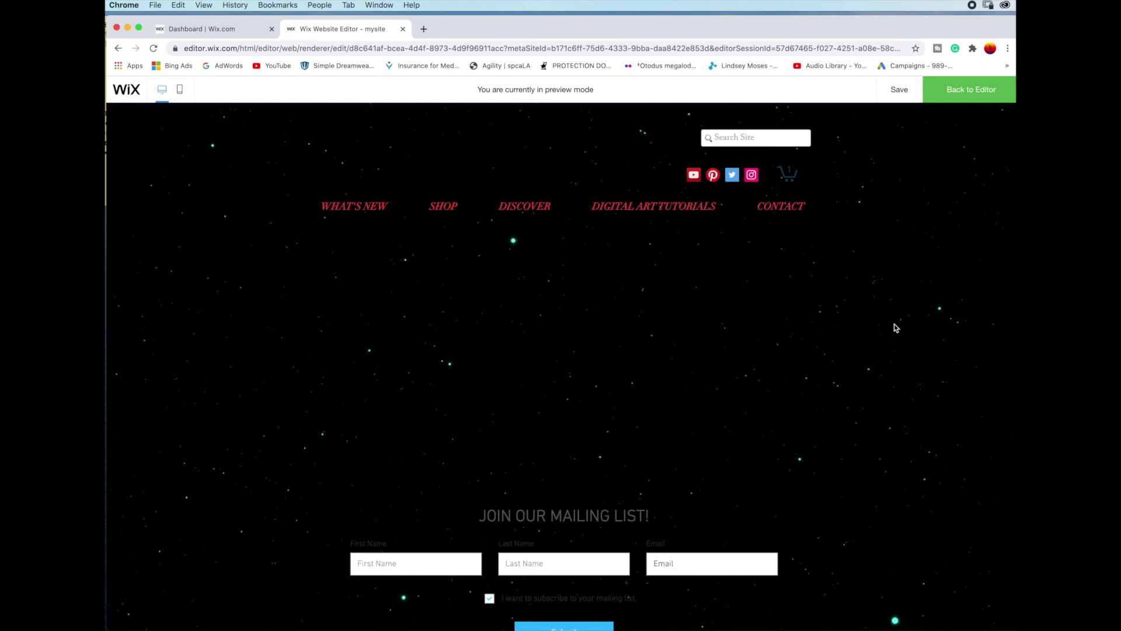
scroll(895, 325, down, 2)
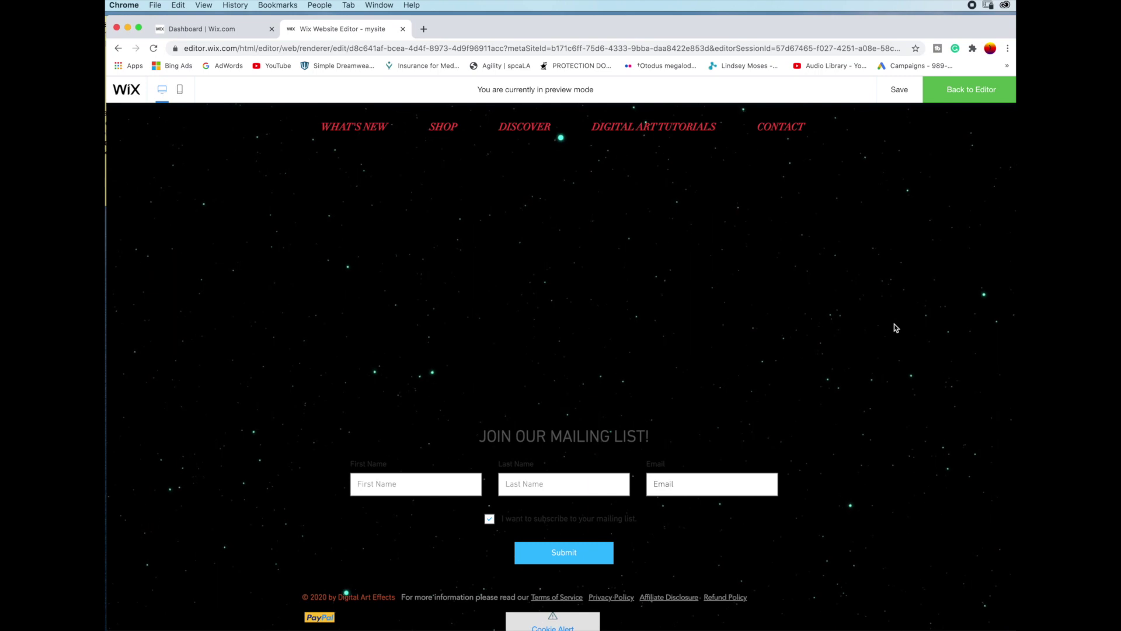
scroll(893, 325, up, 2)
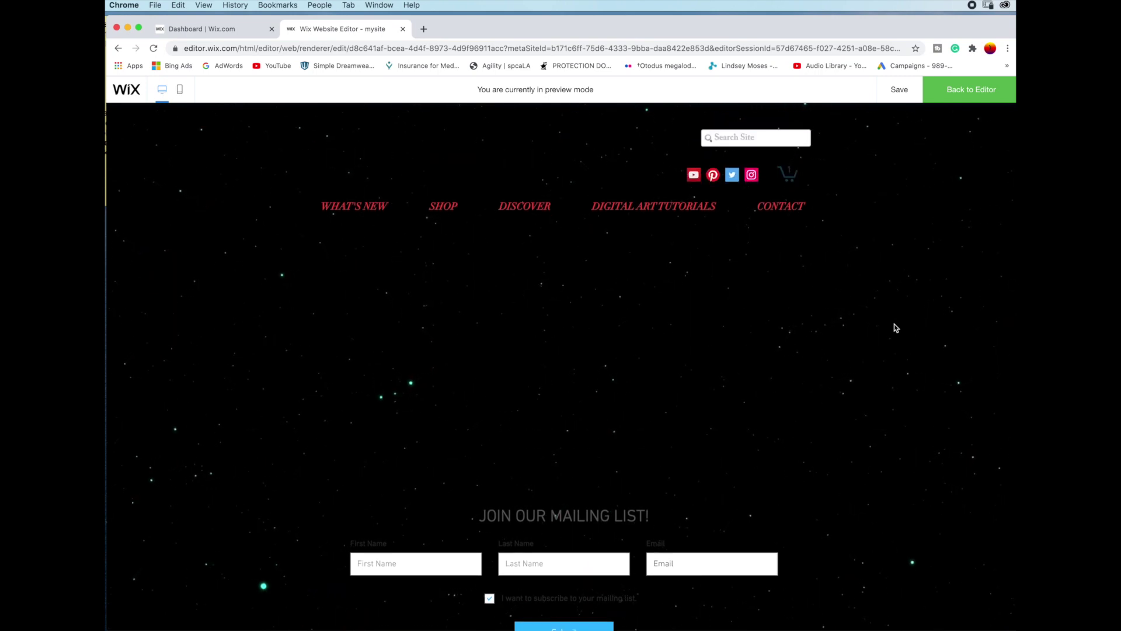